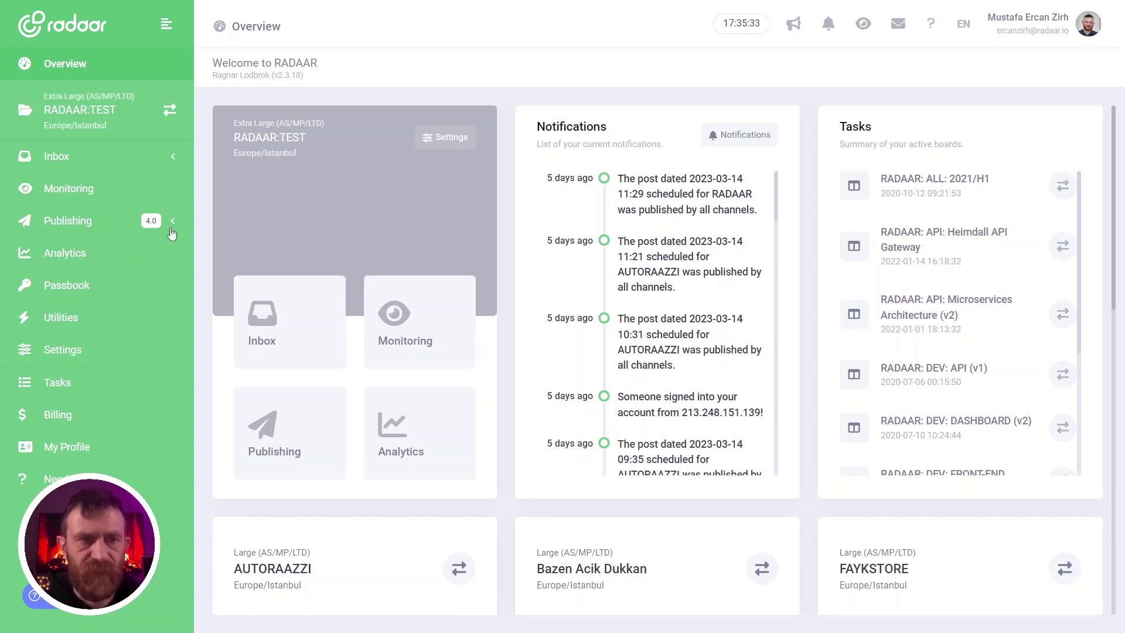
- Start a new post from the Publishing Scheduler
{"action": "left_click", "coordinate": [132, 234]}
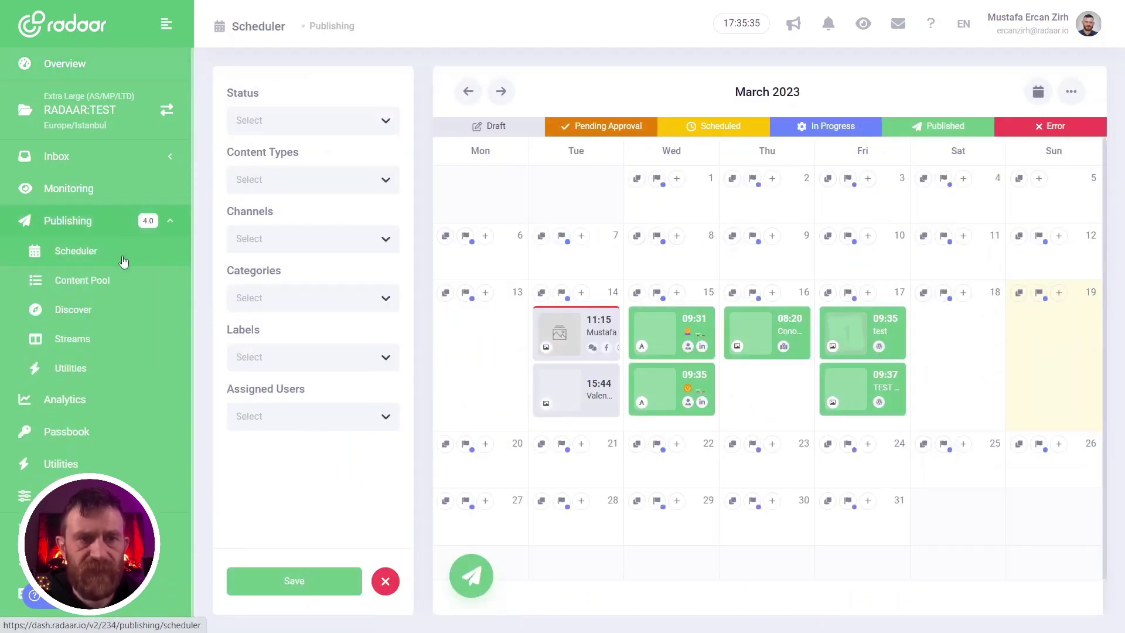
{"action": "left_click", "coordinate": [477, 584]}
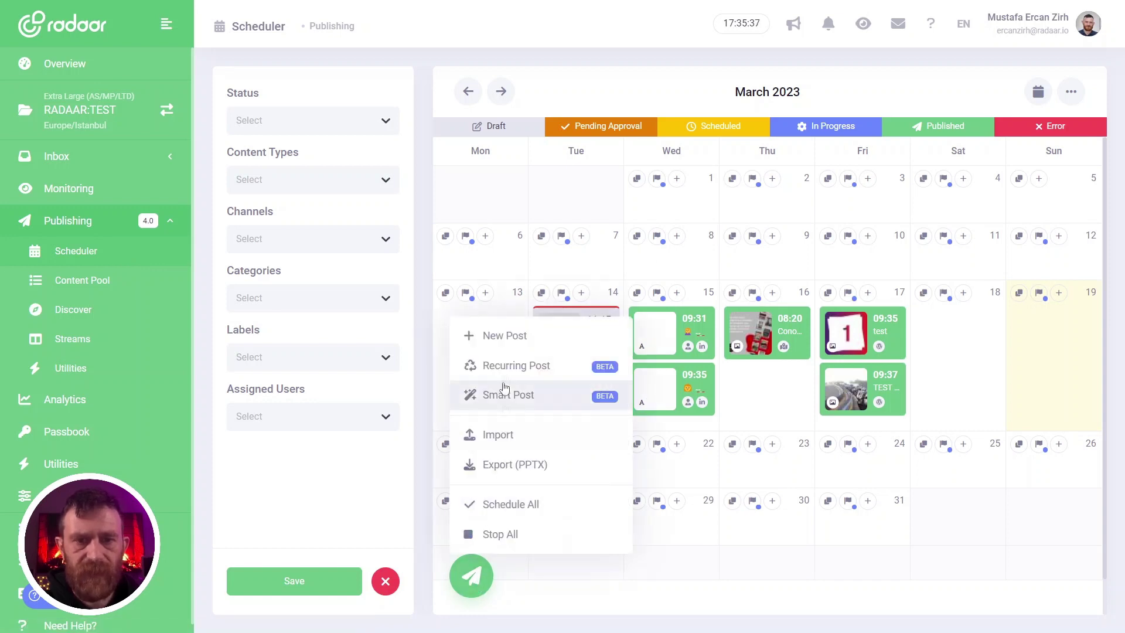
{"action": "left_click", "coordinate": [515, 338]}
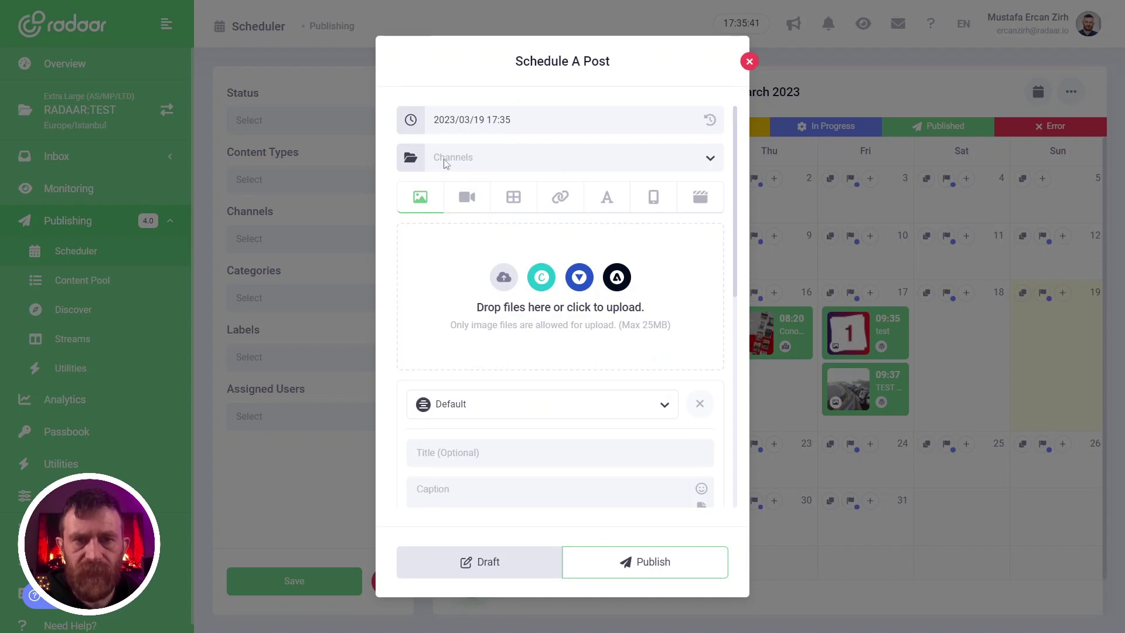
- Select the Instagram, Facebook and LinkedIn RADAAR:Test accounts and Twitter radaartest as channels
{"action": "left_click", "coordinate": [496, 161]}
{"action": "scroll", "coordinate": [551, 318], "scroll_direction": "down", "scroll_amount": 5}
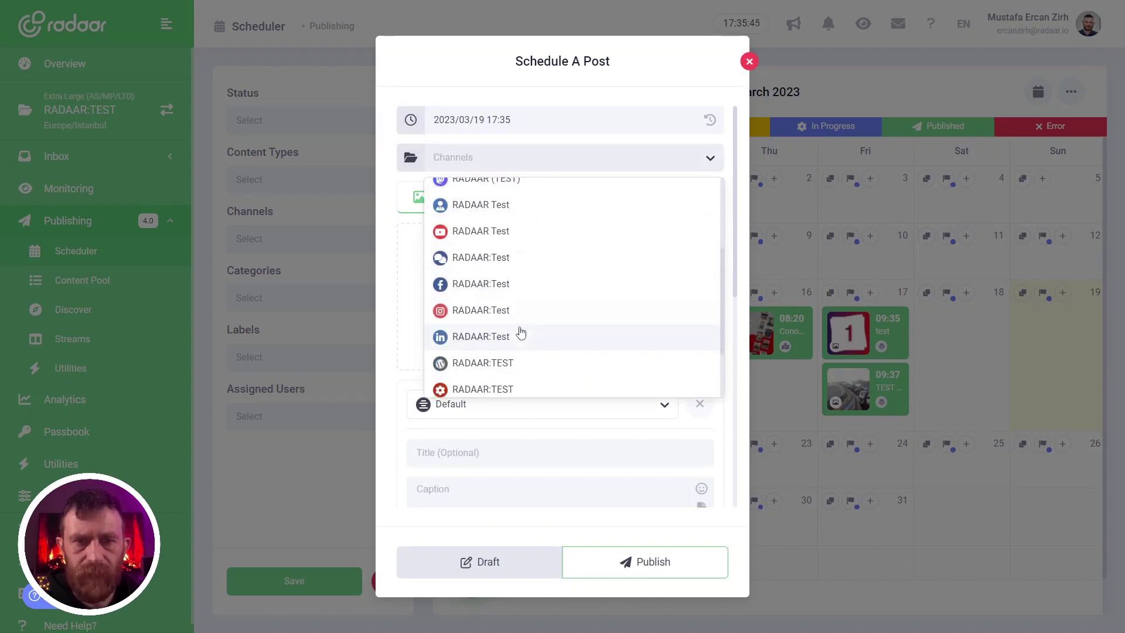
{"action": "left_click", "coordinate": [511, 313]}
{"action": "scroll", "coordinate": [504, 334], "scroll_direction": "down", "scroll_amount": 5}
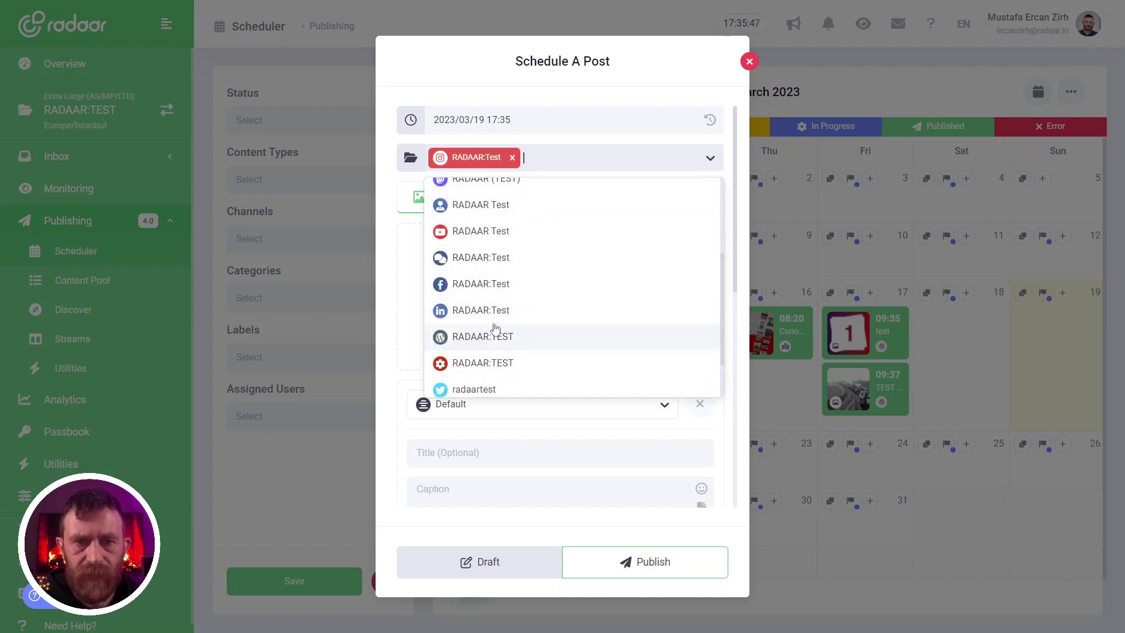
{"action": "left_click", "coordinate": [488, 300]}
{"action": "scroll", "coordinate": [486, 299], "scroll_direction": "down", "scroll_amount": 5}
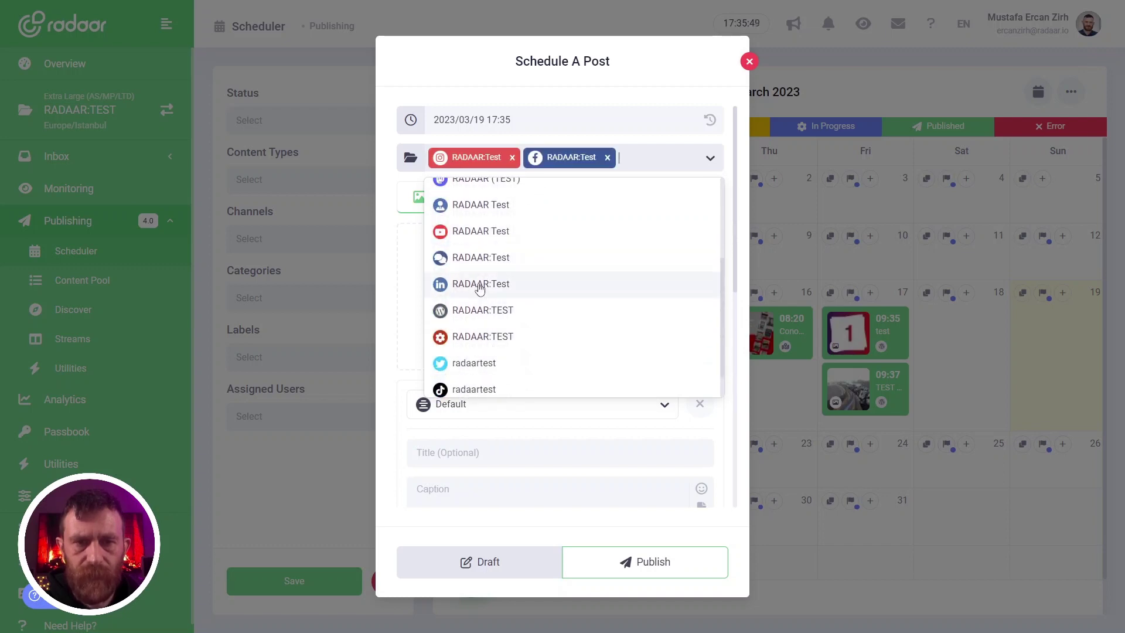
{"action": "left_click", "coordinate": [478, 286]}
{"action": "scroll", "coordinate": [484, 296], "scroll_direction": "down", "scroll_amount": 5}
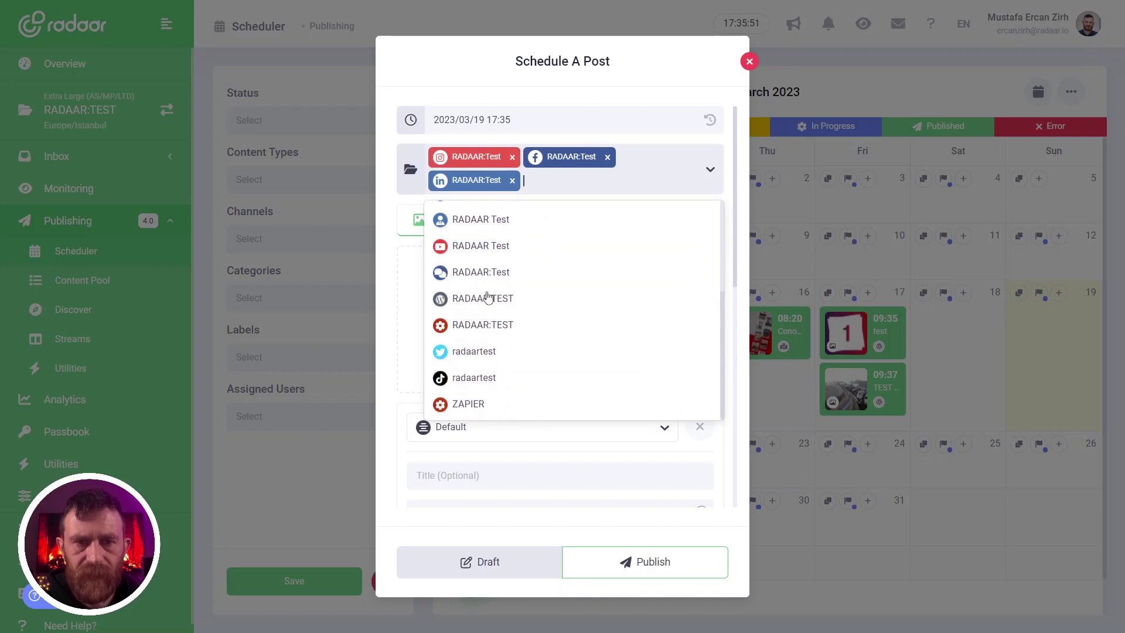
{"action": "left_click", "coordinate": [473, 350]}
{"action": "left_click", "coordinate": [394, 302]}
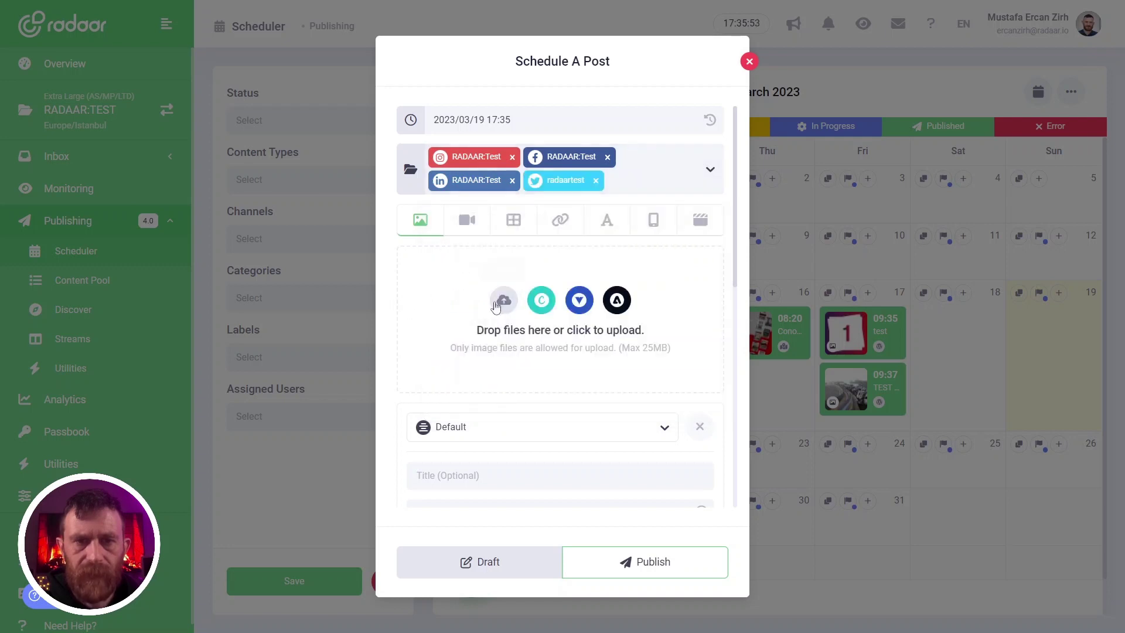
- Upload the POST-001-001 image, a large number 1, to the post
{"action": "mouse_move", "coordinate": [504, 300]}
{"action": "left_click", "coordinate": [532, 335]}
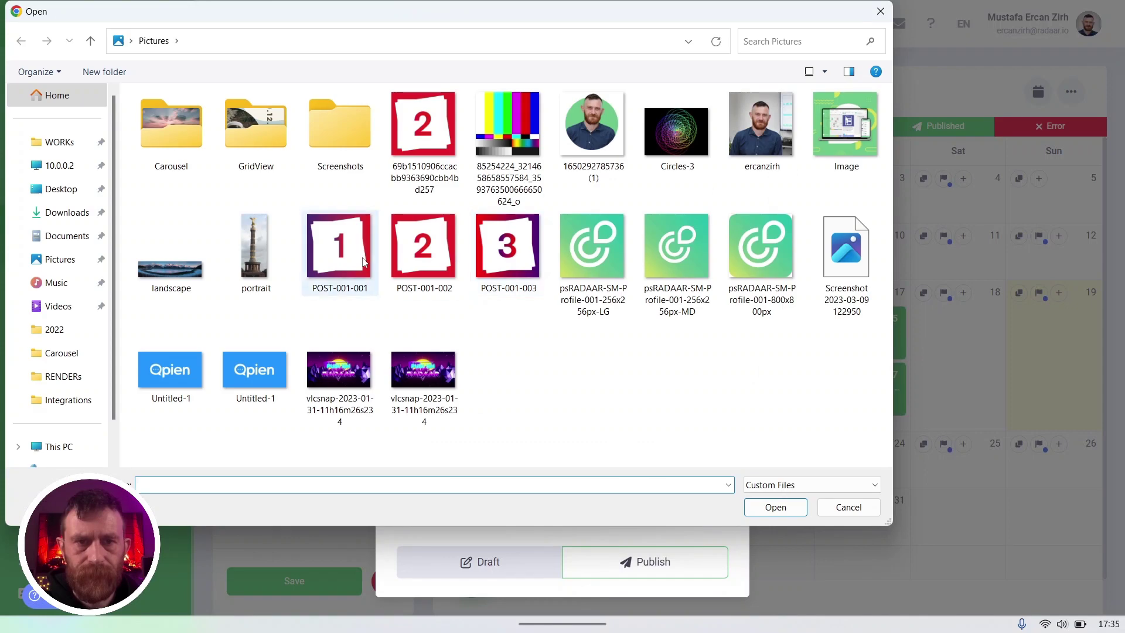
{"action": "double_click", "coordinate": [362, 262]}
{"action": "scroll", "coordinate": [596, 352], "scroll_direction": "down", "scroll_amount": 3}
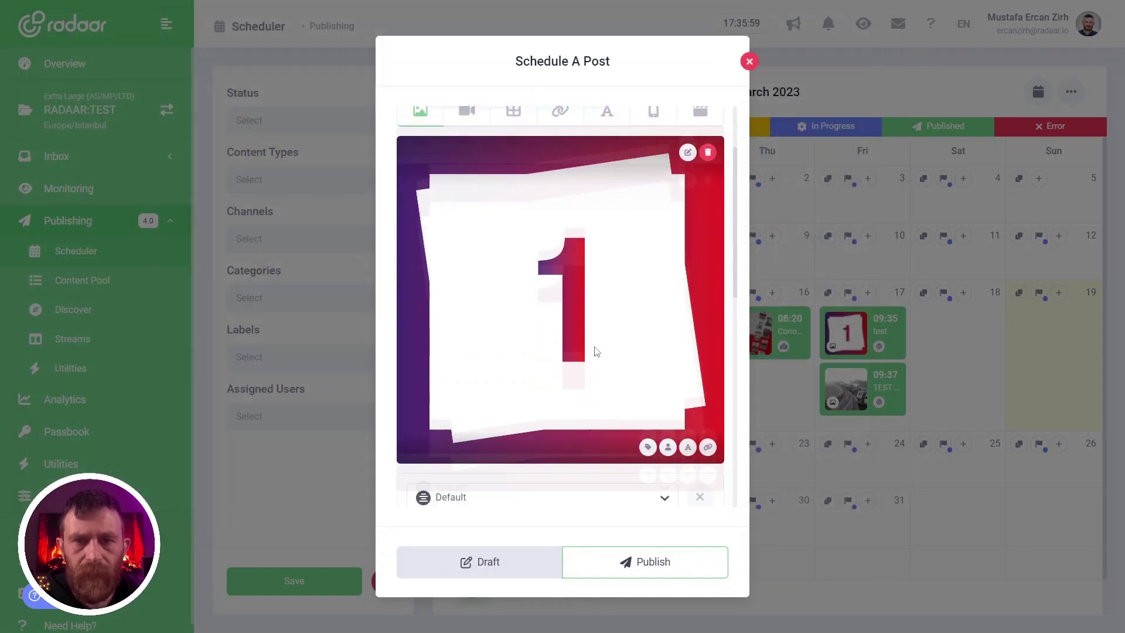
{"action": "scroll", "coordinate": [596, 352], "scroll_direction": "down", "scroll_amount": 2}
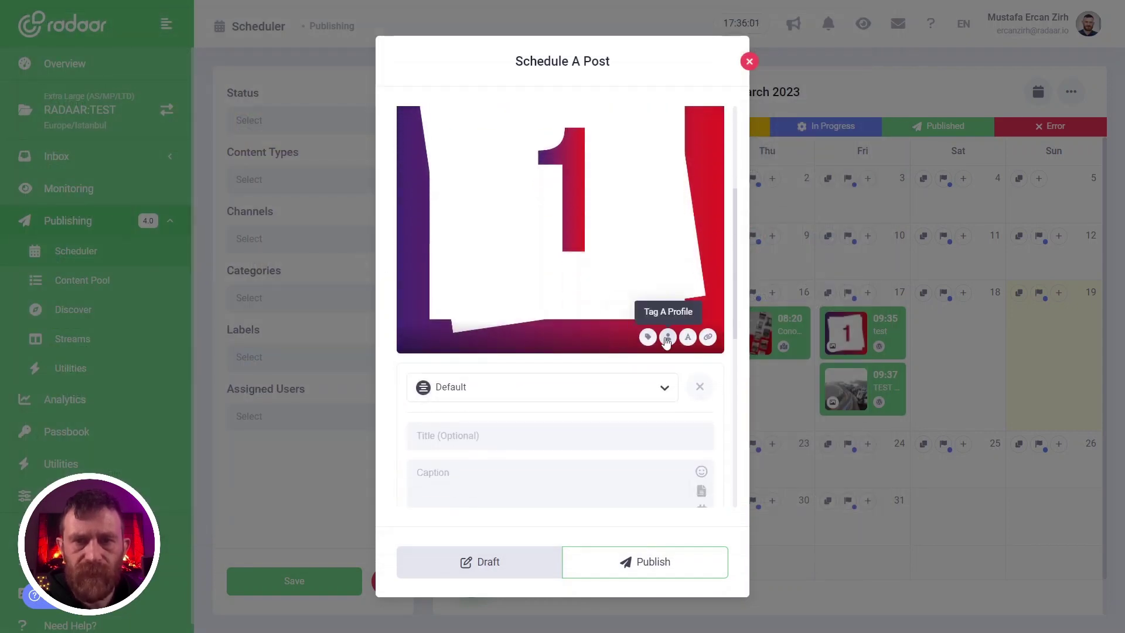
{"action": "scroll", "coordinate": [621, 264], "scroll_direction": "up", "scroll_amount": 1}
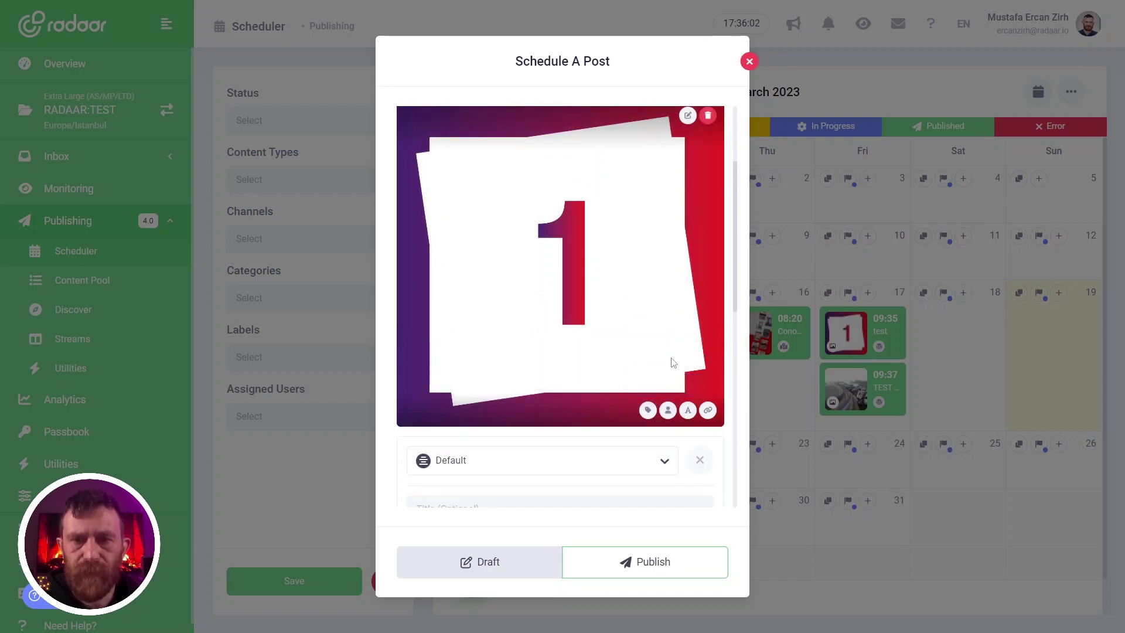
{"action": "left_click", "coordinate": [668, 410]}
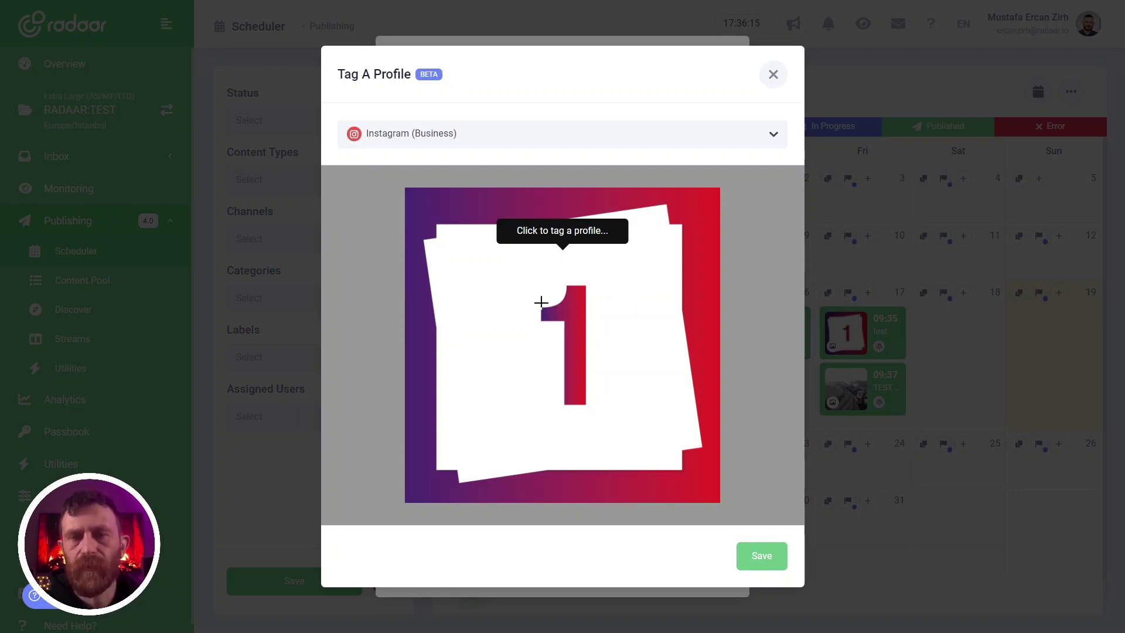
{"action": "left_click", "coordinate": [515, 302]}
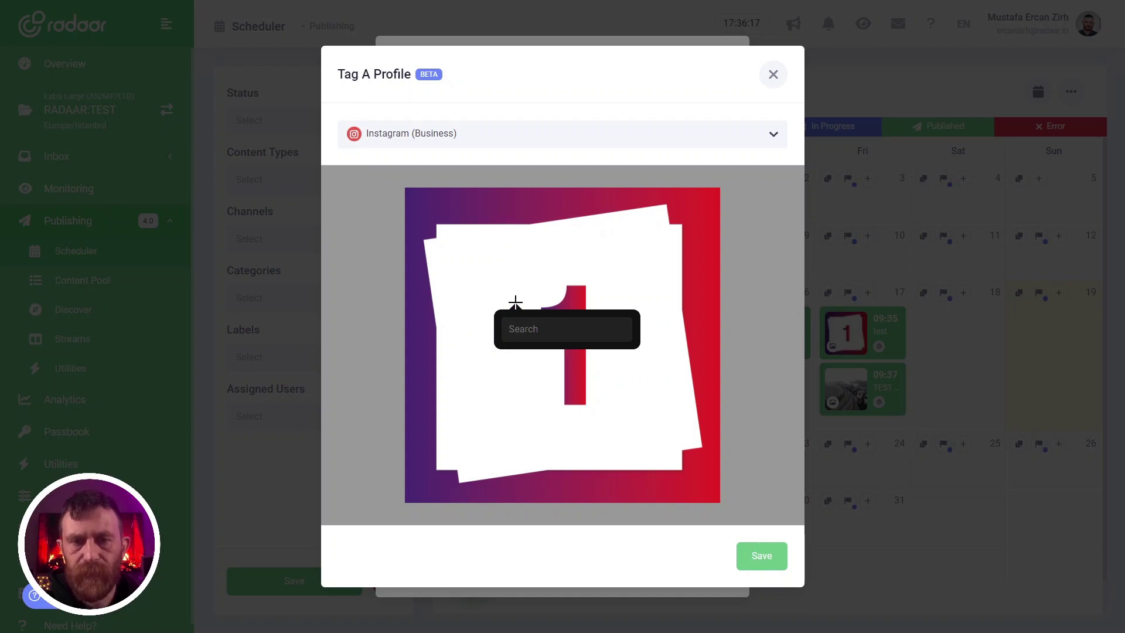
{"action": "type", "text": "radaar"}
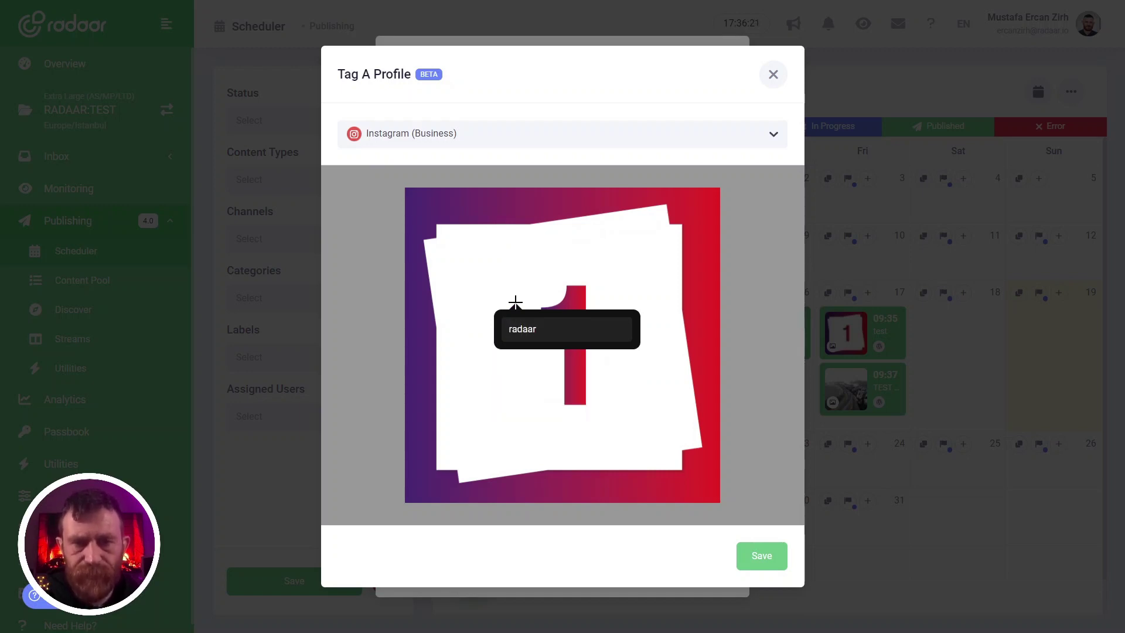
{"action": "type", "text": "io"}
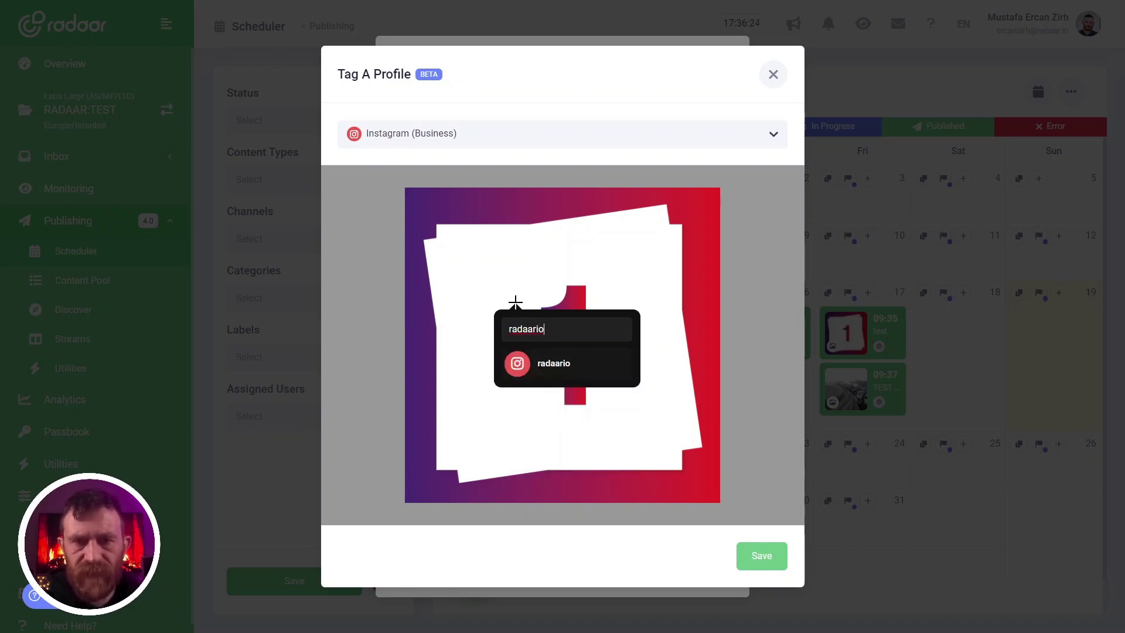
{"action": "left_click", "coordinate": [574, 368]}
{"action": "left_click_drag", "start_coordinate": [509, 318], "coordinate": [539, 338]}
- Tag radaartest on the image's right side and save both Instagram tags
{"action": "left_click", "coordinate": [640, 338]}
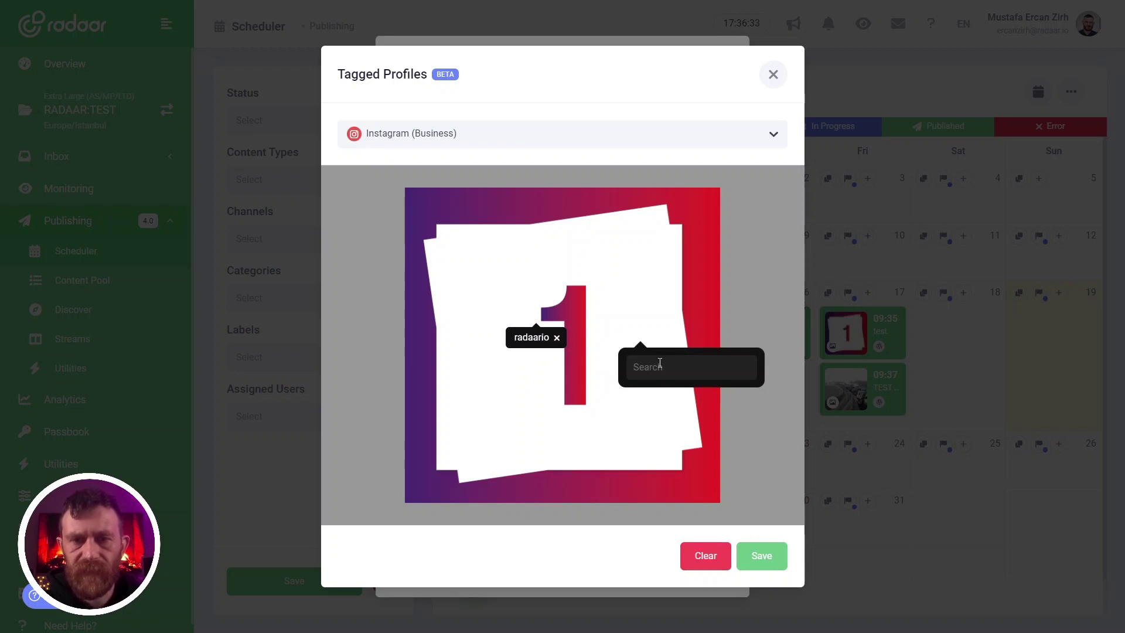
{"action": "type", "text": "radaar"}
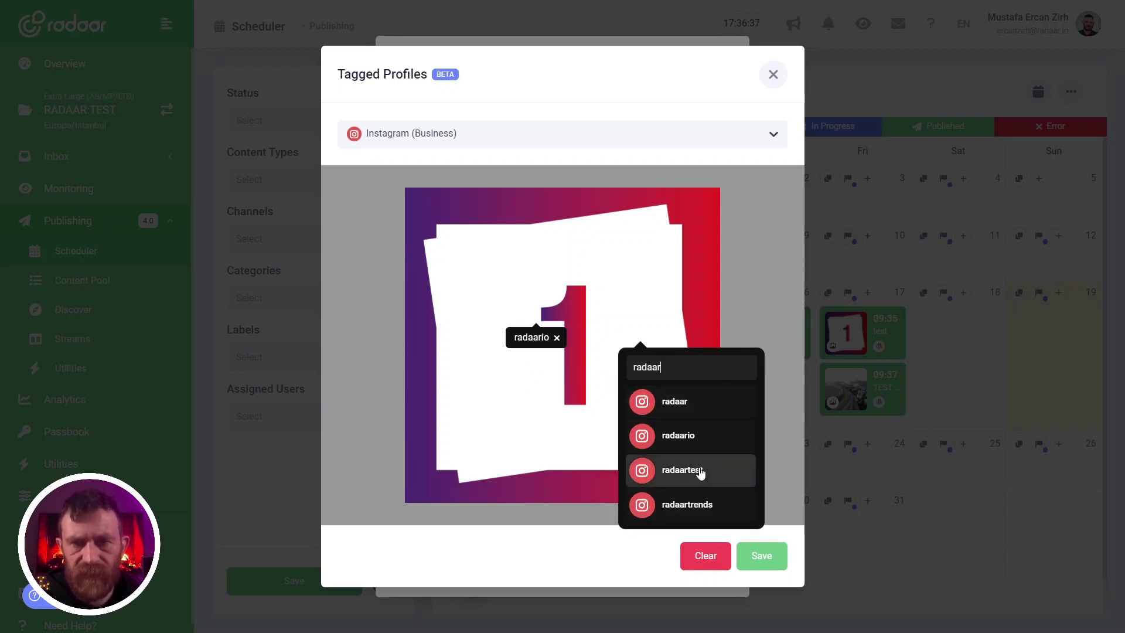
{"action": "left_click", "coordinate": [697, 469]}
{"action": "mouse_move", "coordinate": [643, 355]}
{"action": "left_mouse_down"}
{"action": "mouse_move", "coordinate": [652, 414]}
{"action": "mouse_move", "coordinate": [629, 419]}
{"action": "mouse_move", "coordinate": [656, 415]}
{"action": "mouse_move", "coordinate": [660, 351]}
{"action": "left_mouse_up"}
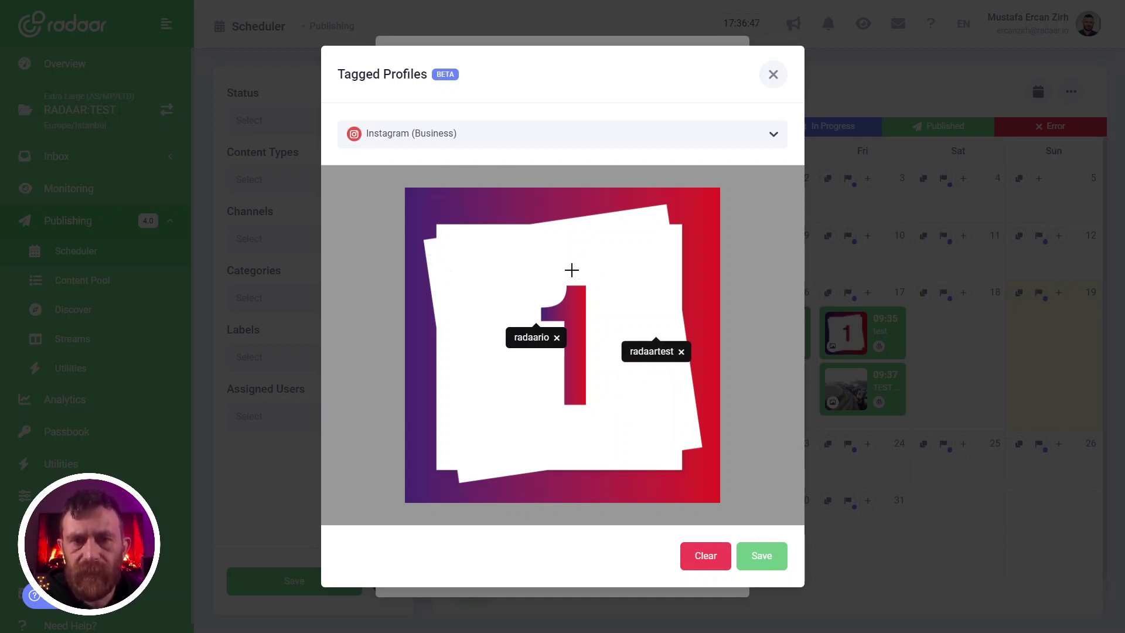
{"action": "left_click", "coordinate": [413, 135]}
{"action": "left_click", "coordinate": [499, 116]}
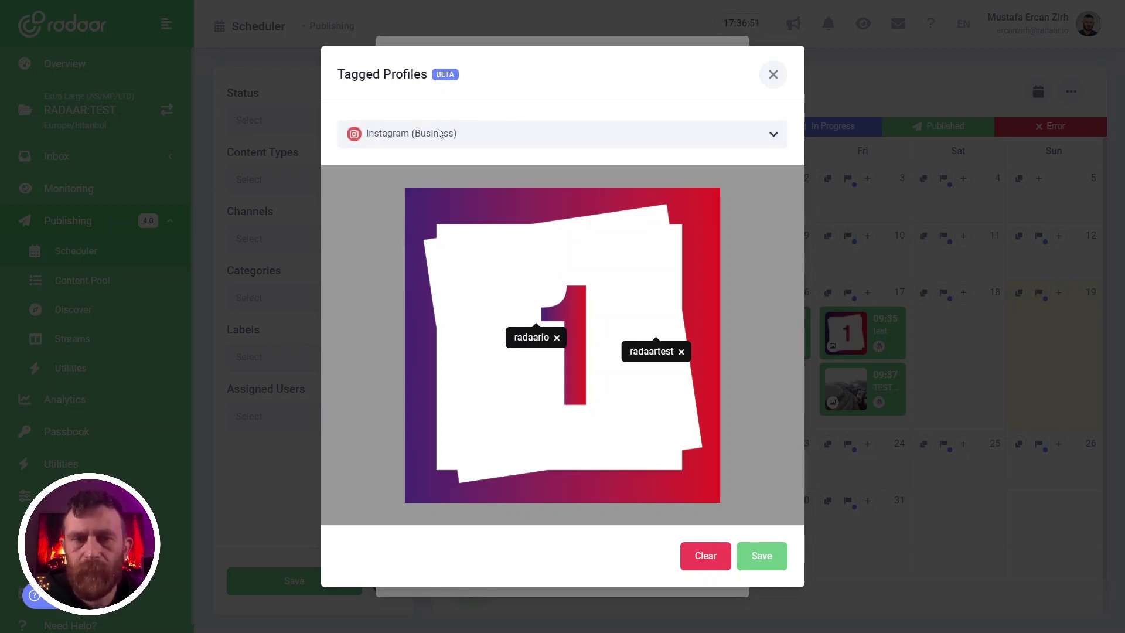
{"action": "left_click", "coordinate": [760, 561]}
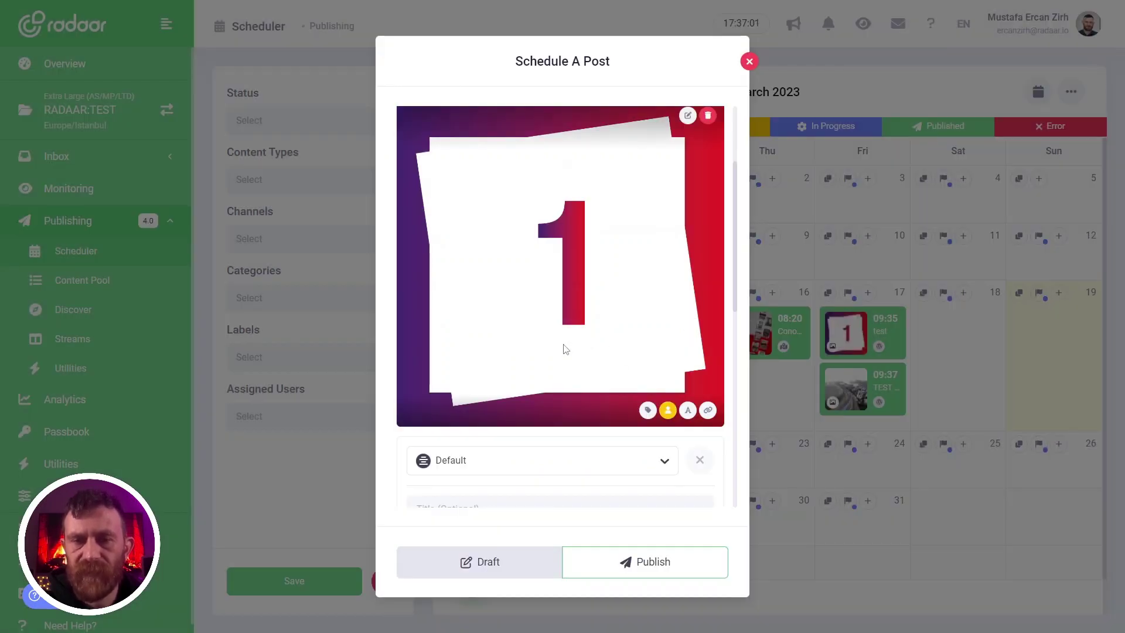
- Search 'rad' under Facebook (Page) and tag the RADAAR.io page as a mention
{"action": "scroll", "coordinate": [565, 349], "scroll_direction": "down", "scroll_amount": 5}
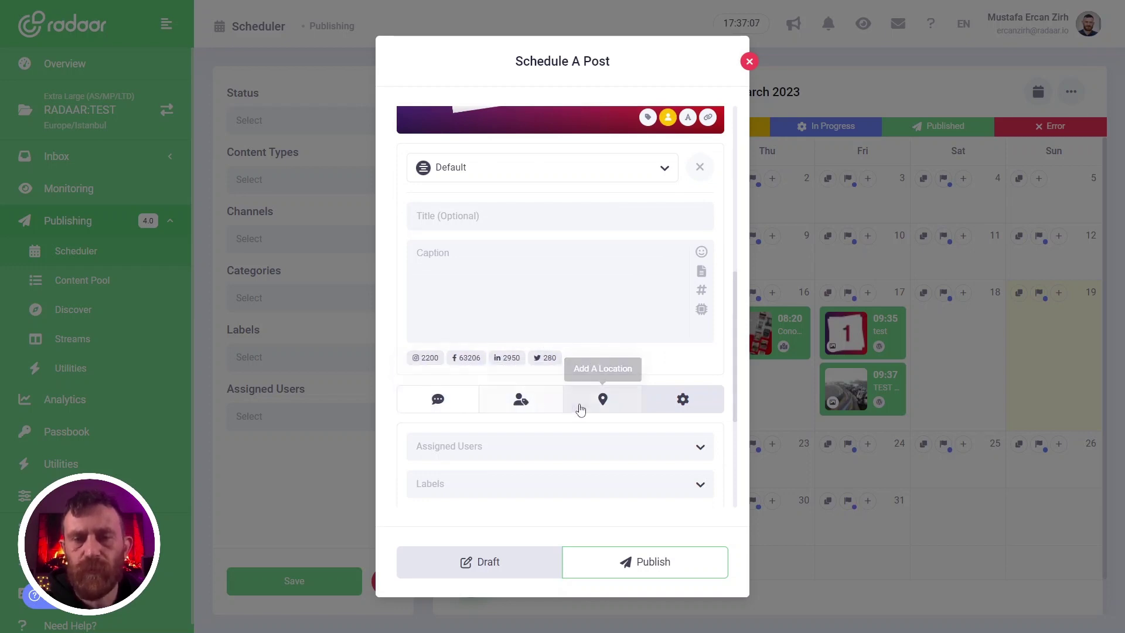
{"action": "left_click", "coordinate": [515, 407]}
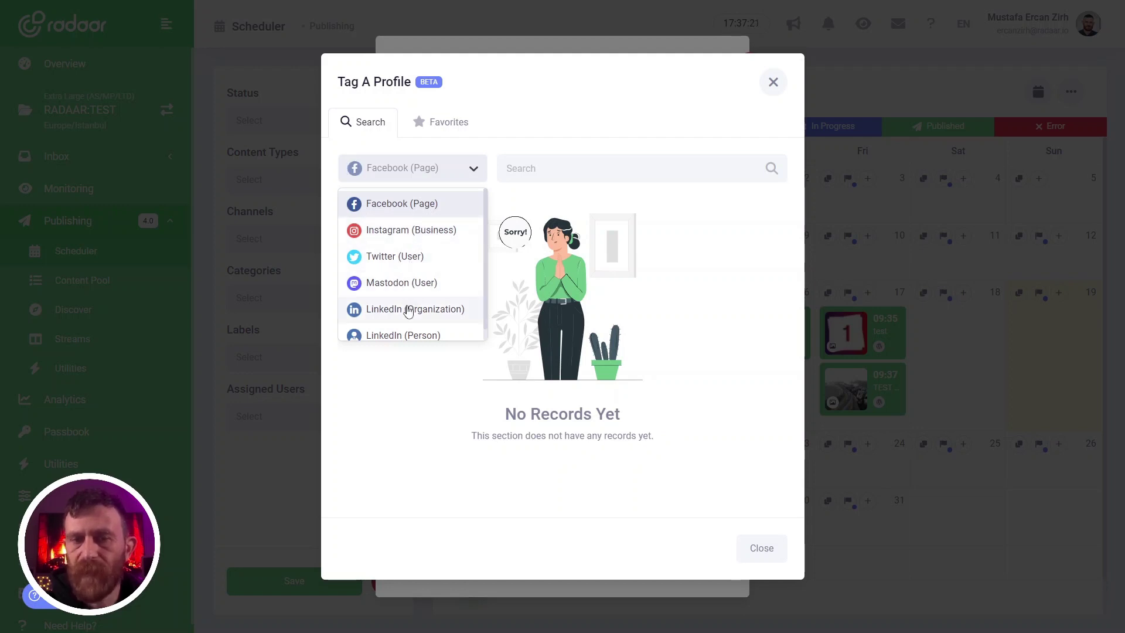
{"action": "scroll", "coordinate": [404, 310], "scroll_direction": "down", "scroll_amount": 1}
{"action": "scroll", "coordinate": [411, 252], "scroll_direction": "up", "scroll_amount": 1}
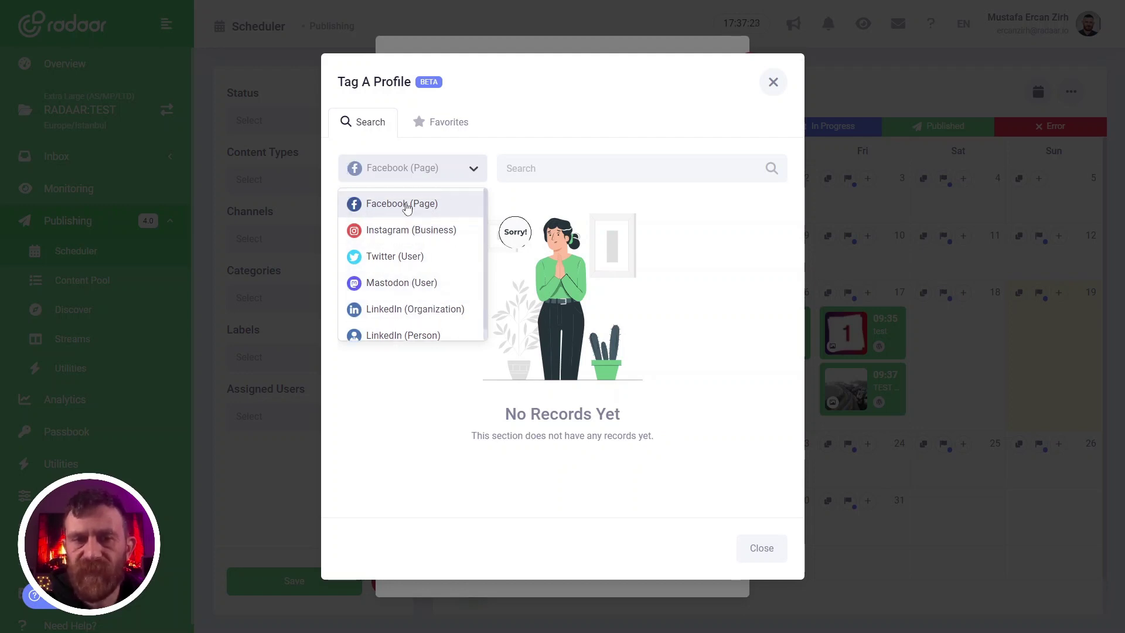
{"action": "left_click", "coordinate": [402, 201]}
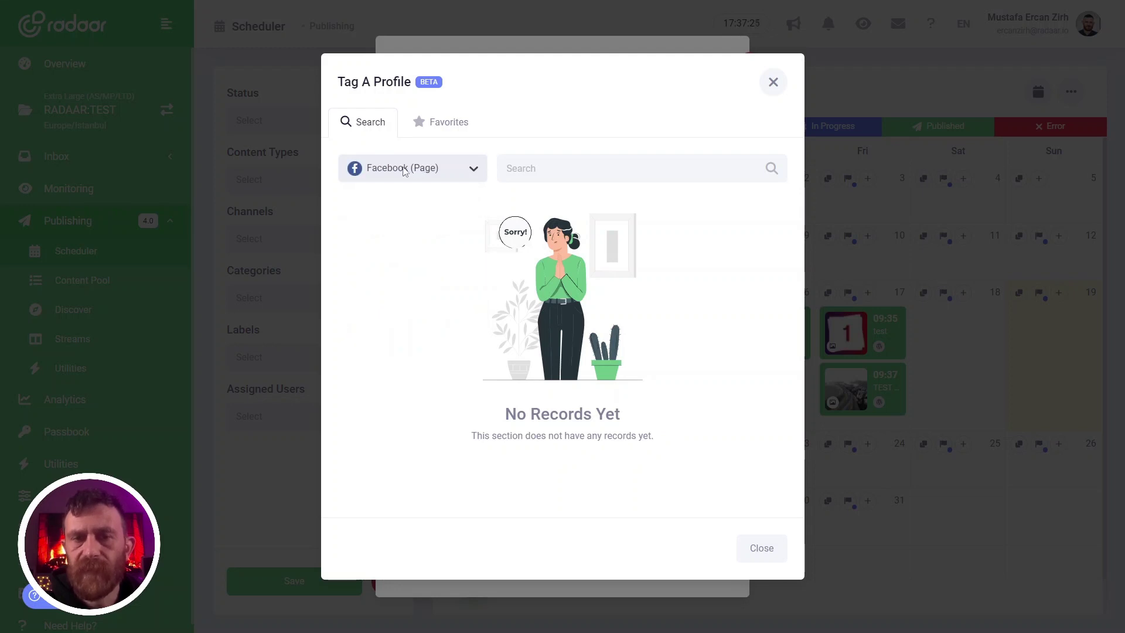
{"action": "left_click", "coordinate": [542, 171]}
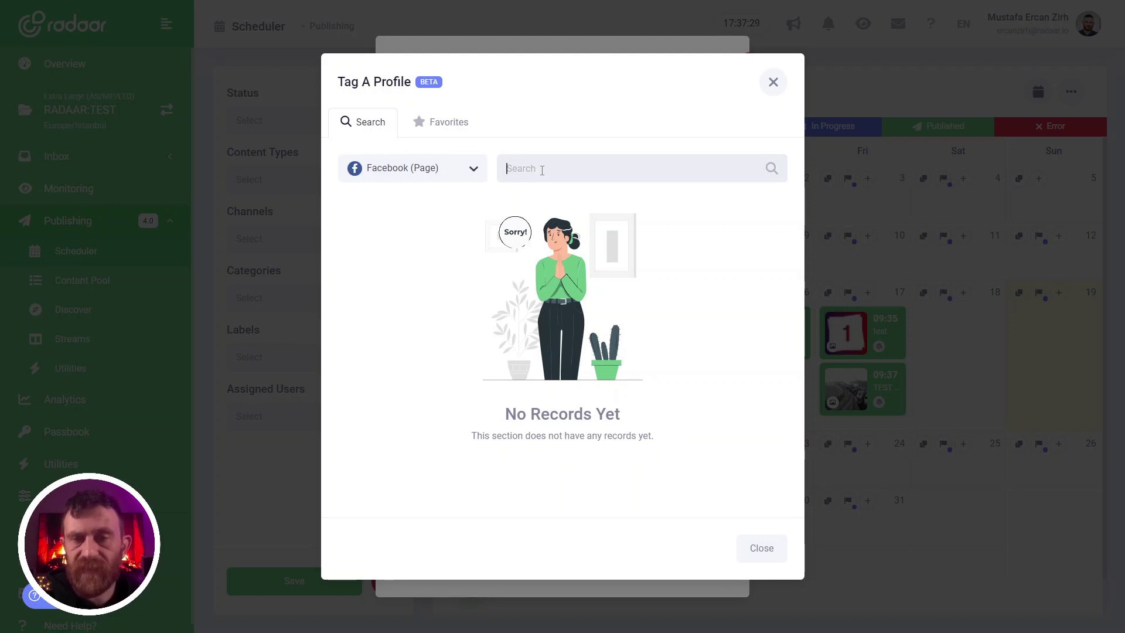
{"action": "type", "text": "radaar"}
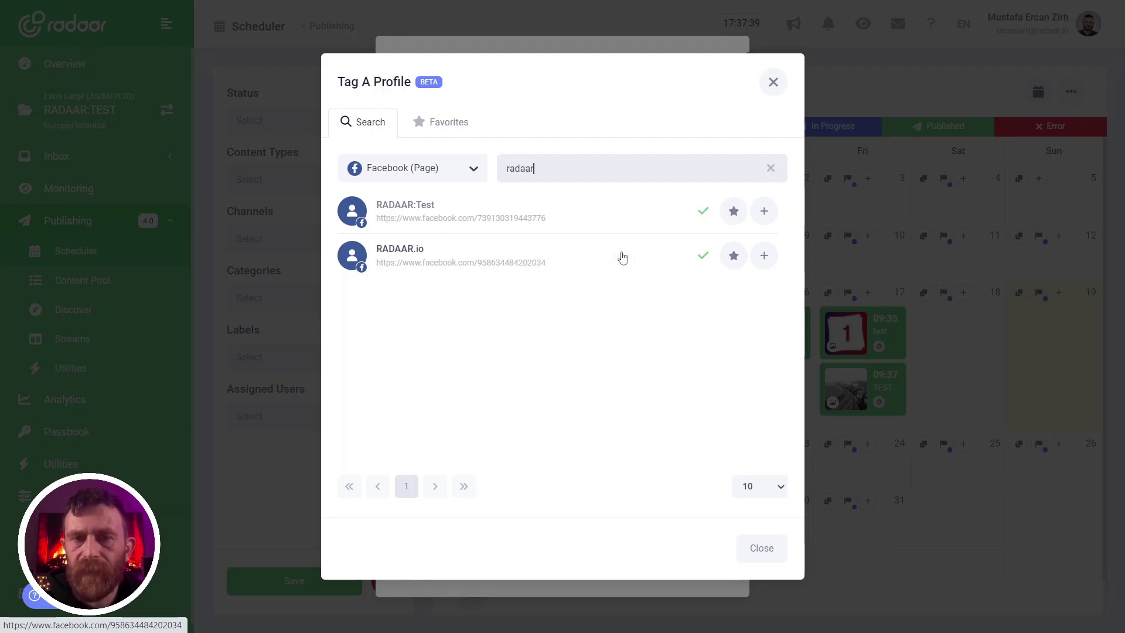
{"action": "left_click", "coordinate": [762, 256]}
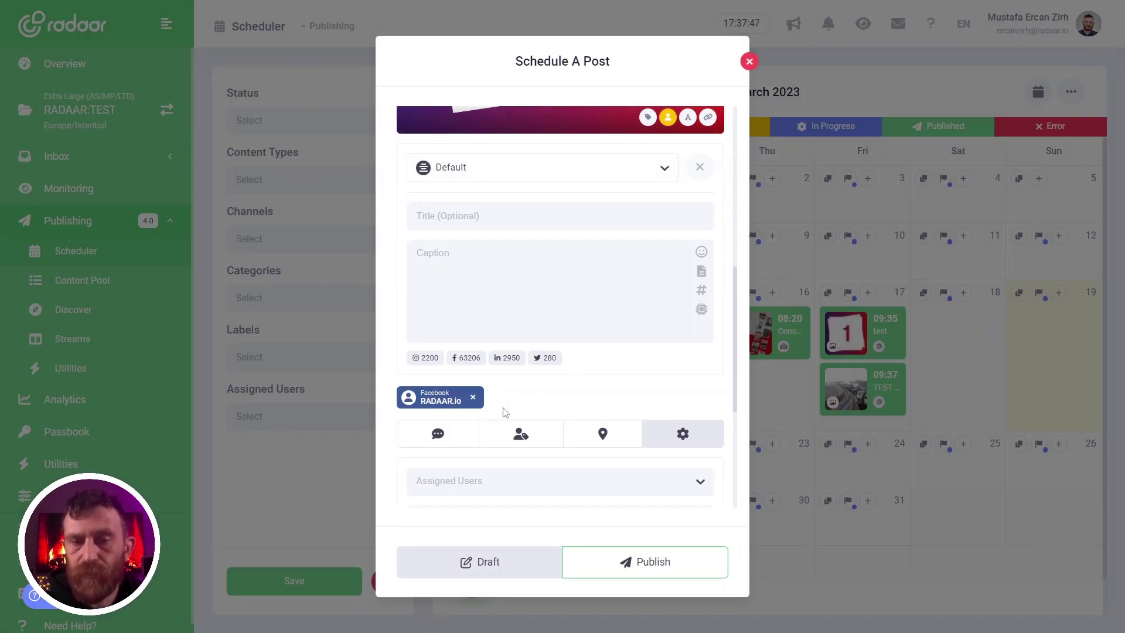
{"action": "left_click", "coordinate": [523, 434]}
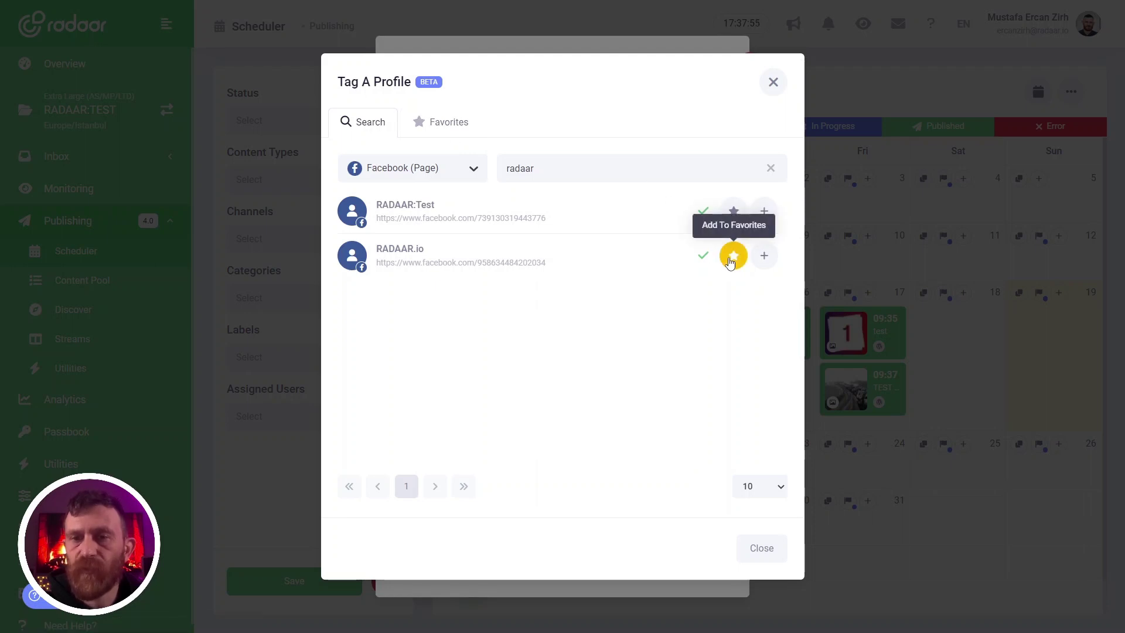
- Star RADAAR.io and RADAAR:Test as favourites, then tag RADAAR:Test from Favorites
{"action": "left_click", "coordinate": [730, 263]}
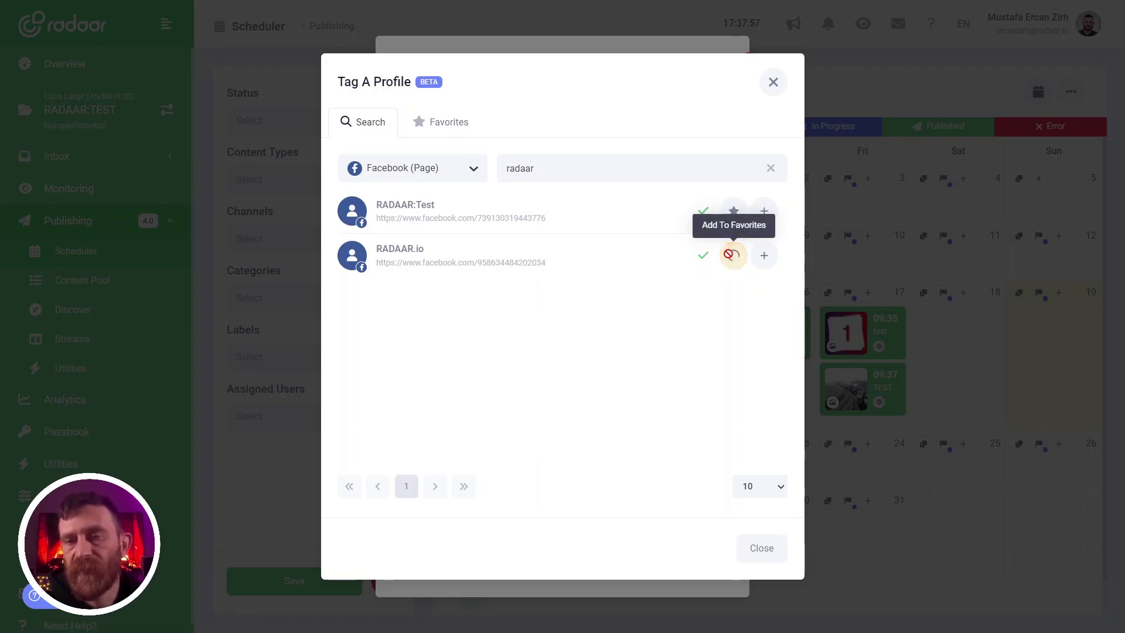
{"action": "left_click", "coordinate": [733, 211]}
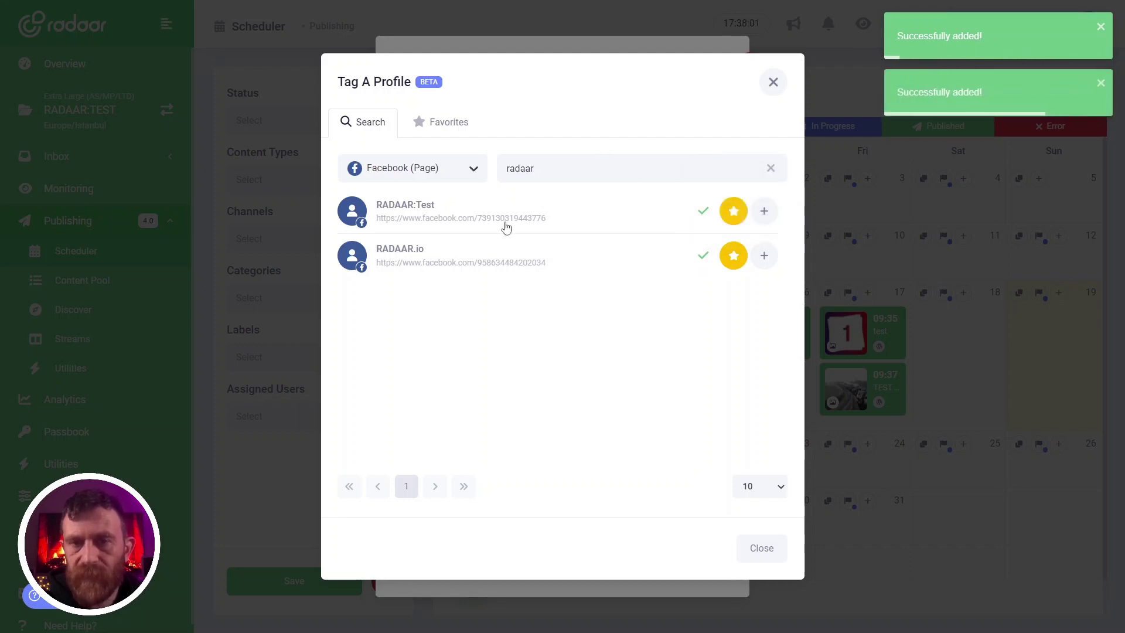
{"action": "left_click", "coordinate": [446, 124]}
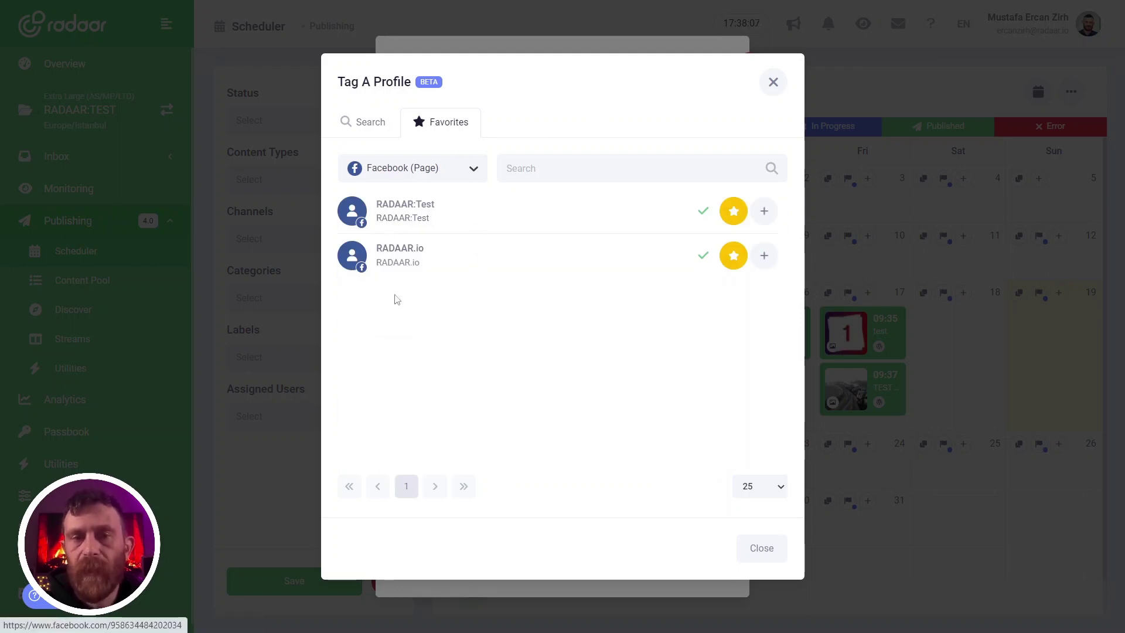
{"action": "left_click", "coordinate": [762, 212]}
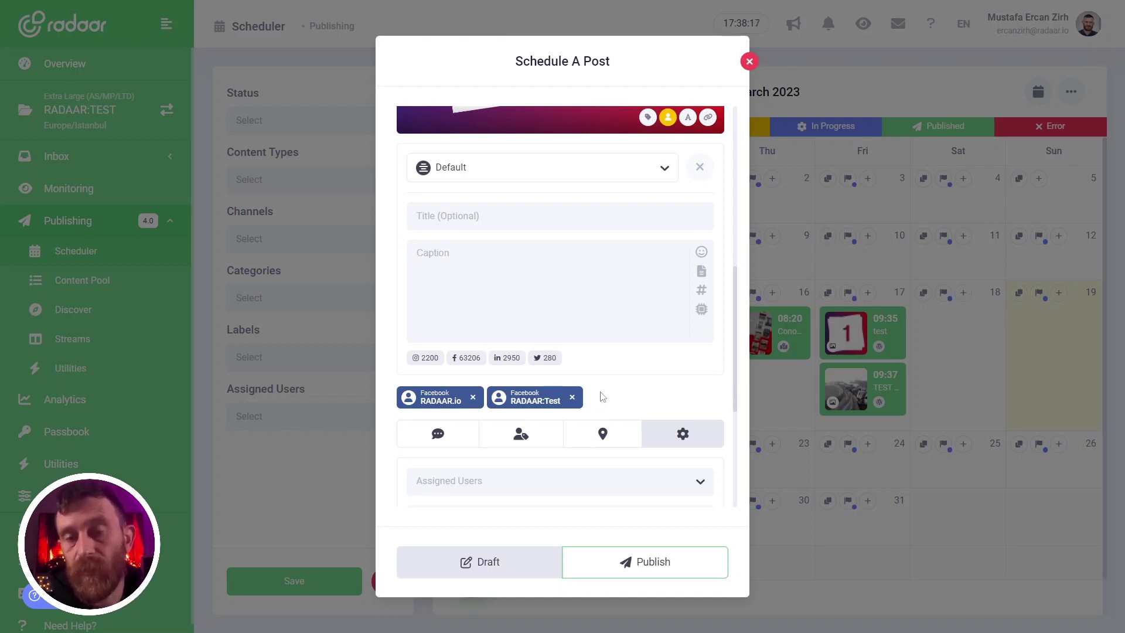
{"action": "left_click", "coordinate": [521, 434]}
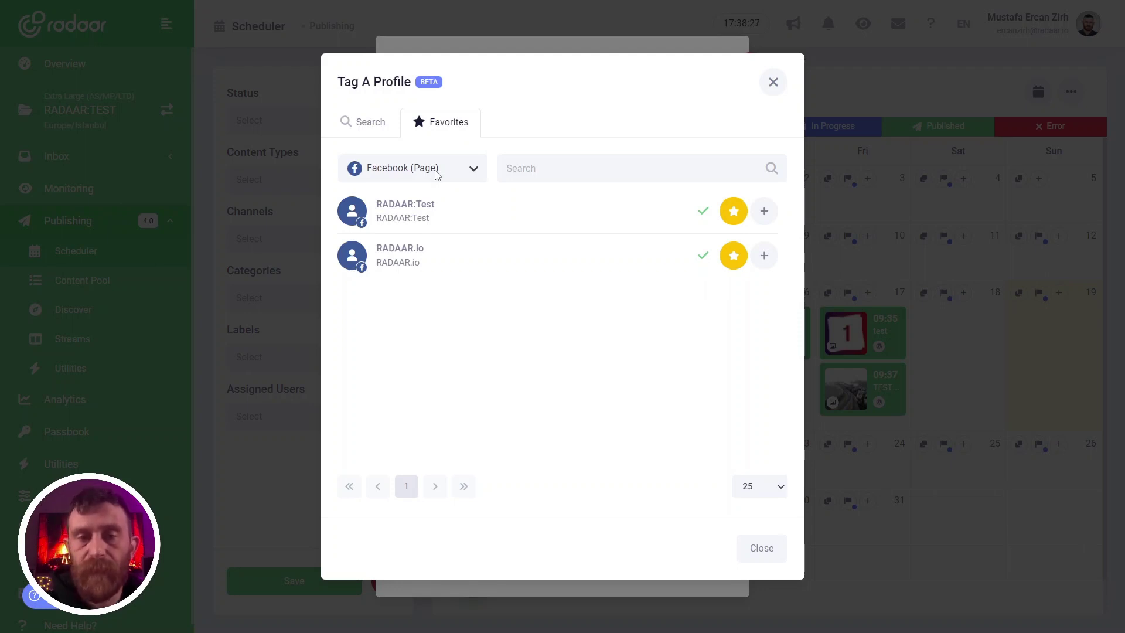
- Check the network favourites, then return to Search and replace the term with 'radaario'
{"action": "left_click", "coordinate": [437, 175]}
{"action": "left_click", "coordinate": [435, 231]}
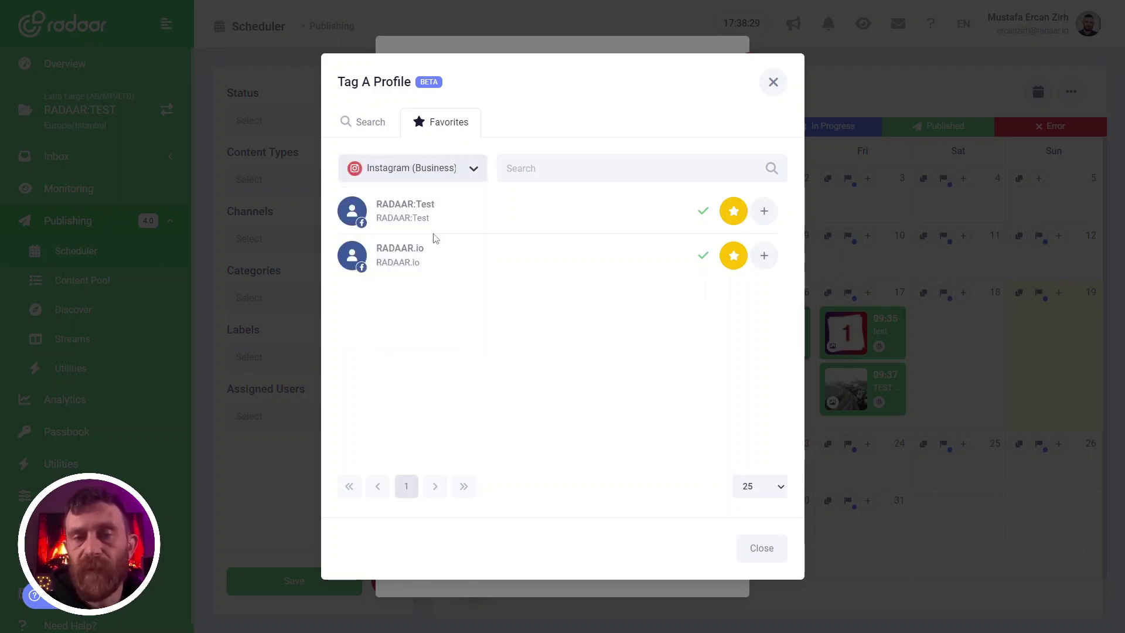
{"action": "left_click", "coordinate": [480, 175]}
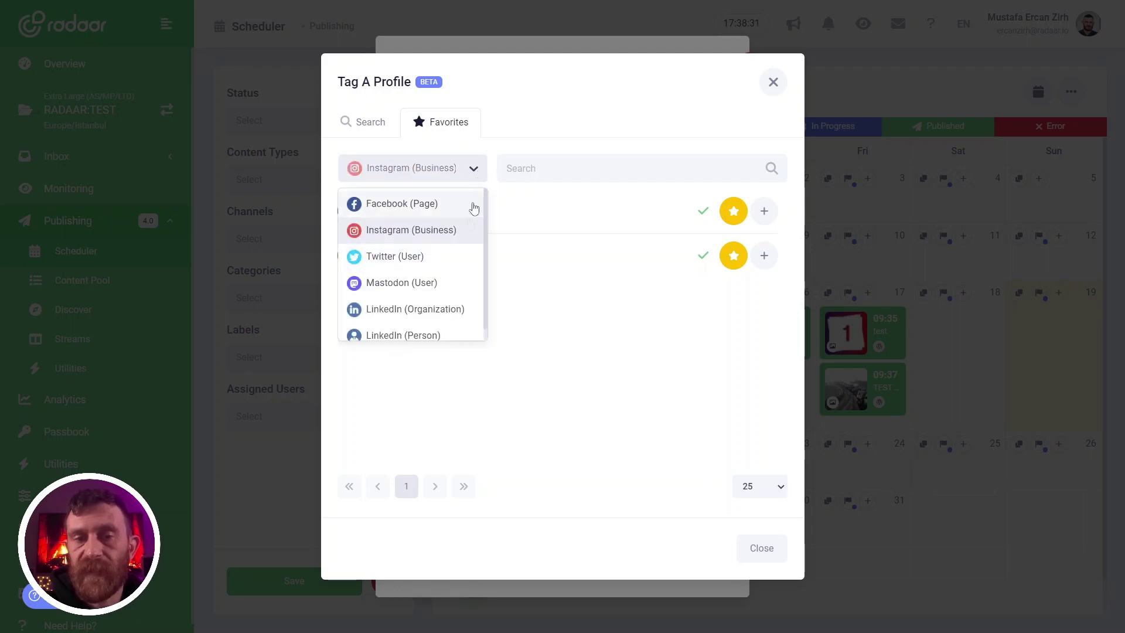
{"action": "left_click", "coordinate": [549, 168]}
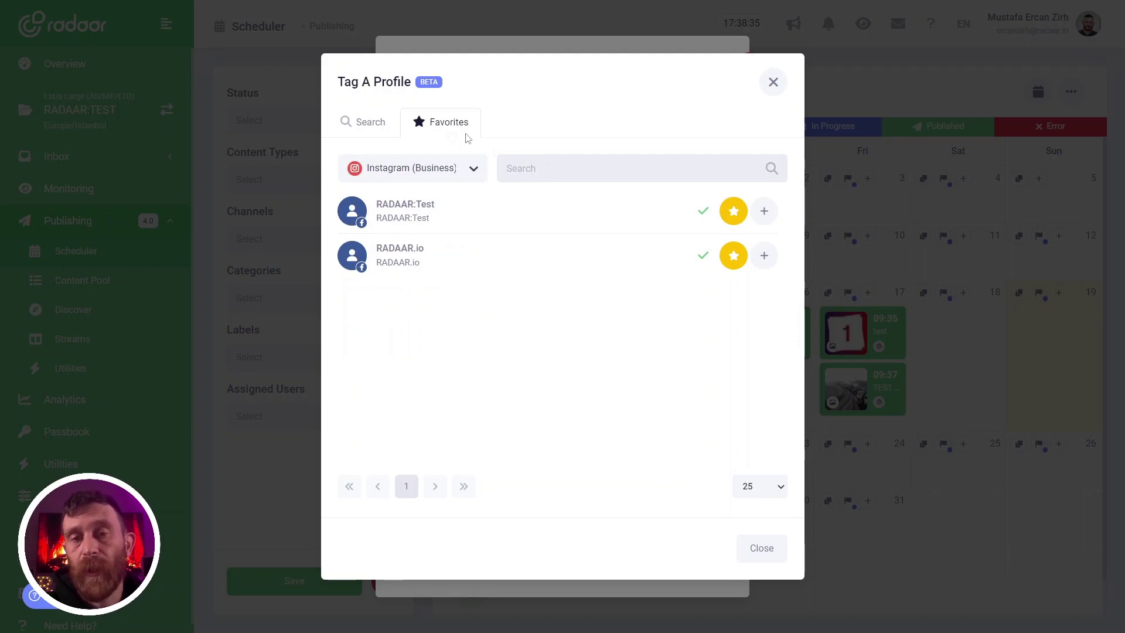
{"action": "left_click", "coordinate": [370, 124]}
{"action": "double_click", "coordinate": [540, 169]}
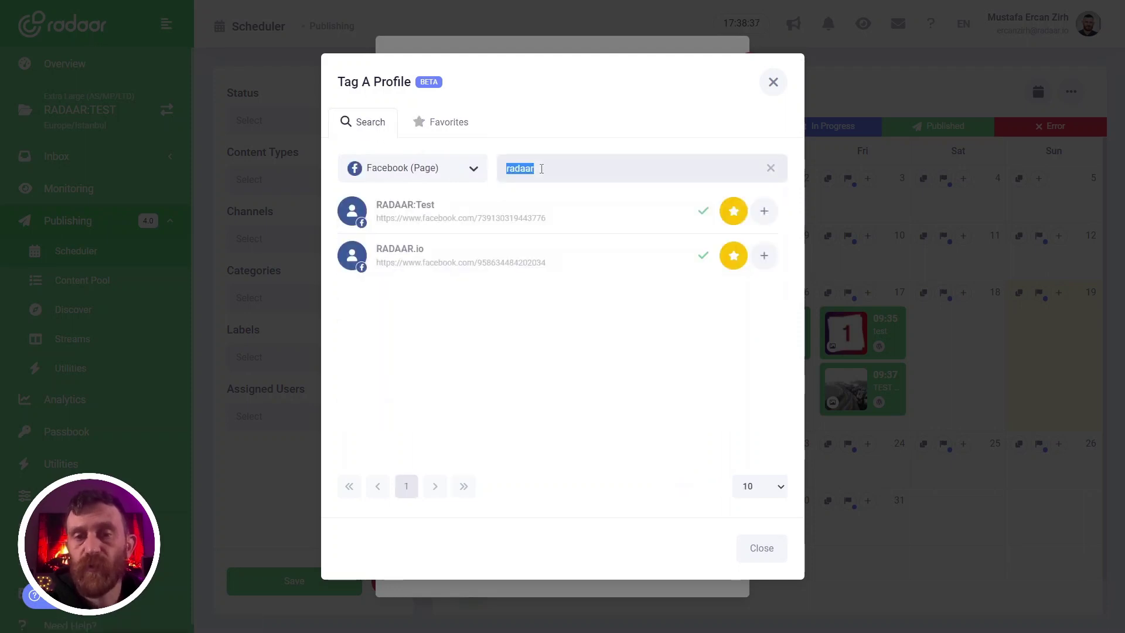
{"action": "type", "text": "radaar"}
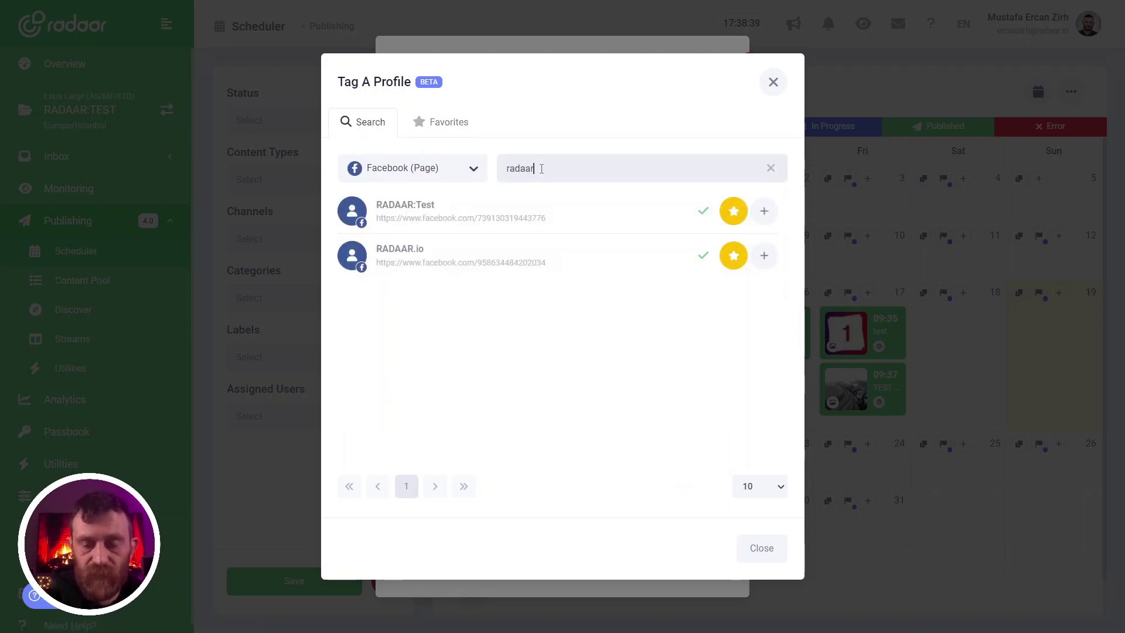
{"action": "type", "text": "io"}
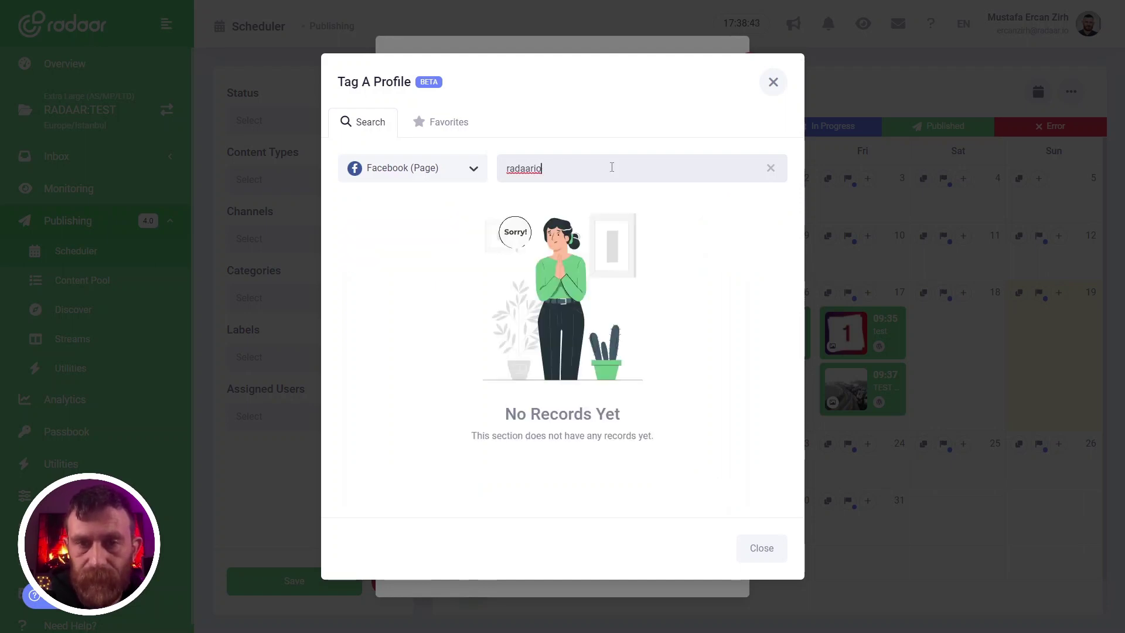
- Tag radaario on Instagram (Business) and Twitter (User), plus the RADAAR LinkedIn (Organization) page
{"action": "left_click", "coordinate": [473, 169]}
{"action": "left_click", "coordinate": [427, 228]}
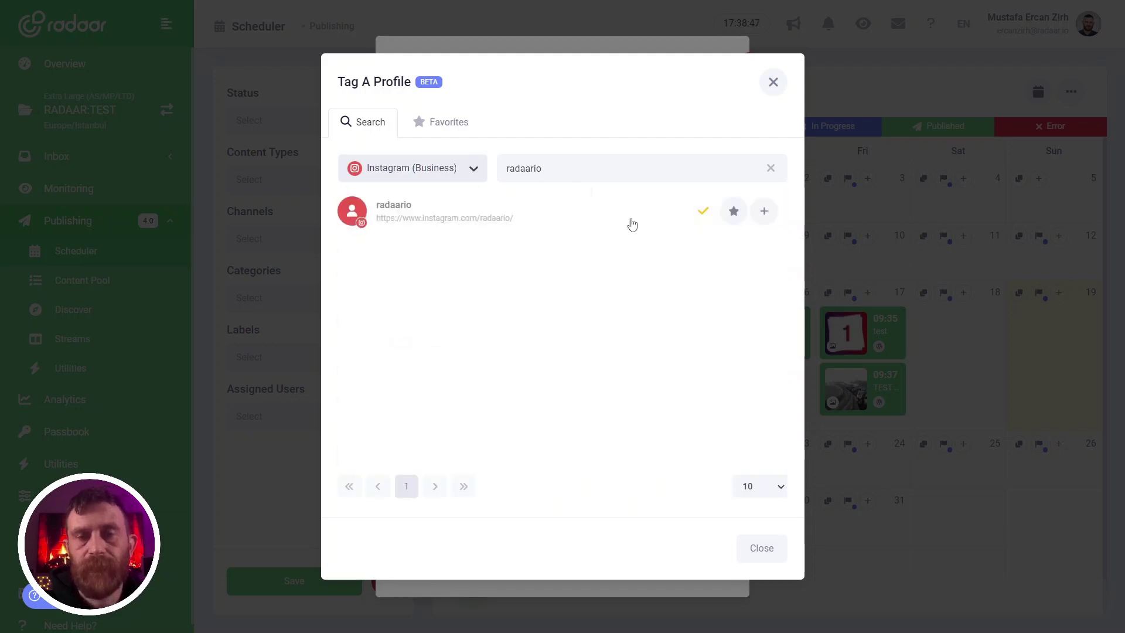
{"action": "left_click", "coordinate": [765, 216]}
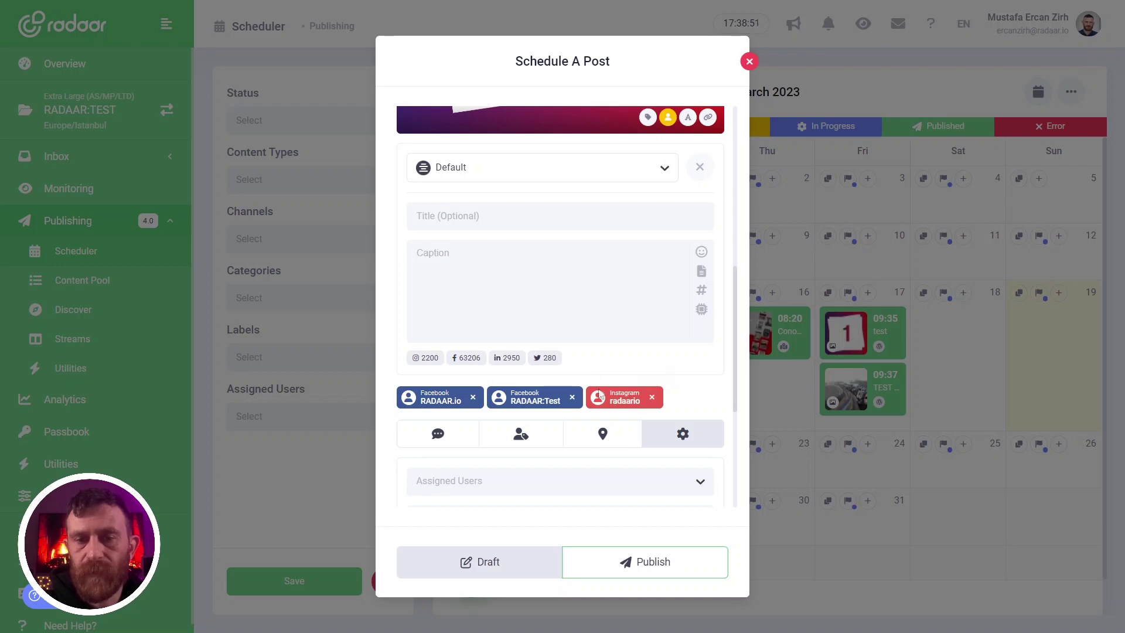
{"action": "left_click", "coordinate": [521, 434]}
{"action": "left_click", "coordinate": [413, 173]}
{"action": "left_click", "coordinate": [414, 255]}
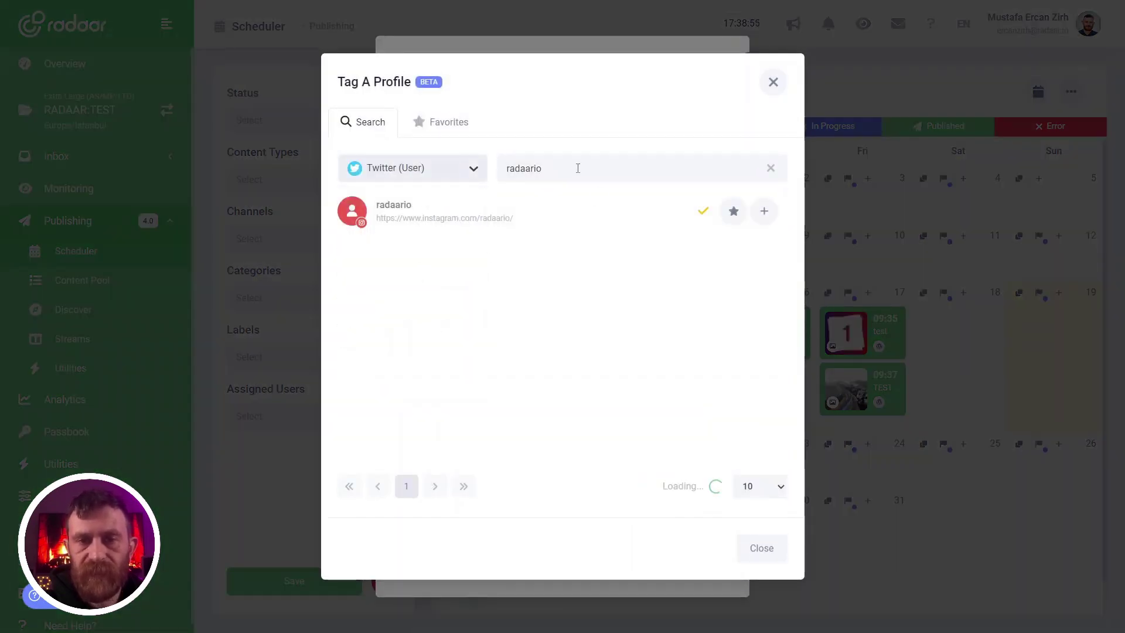
{"action": "left_click", "coordinate": [764, 212]}
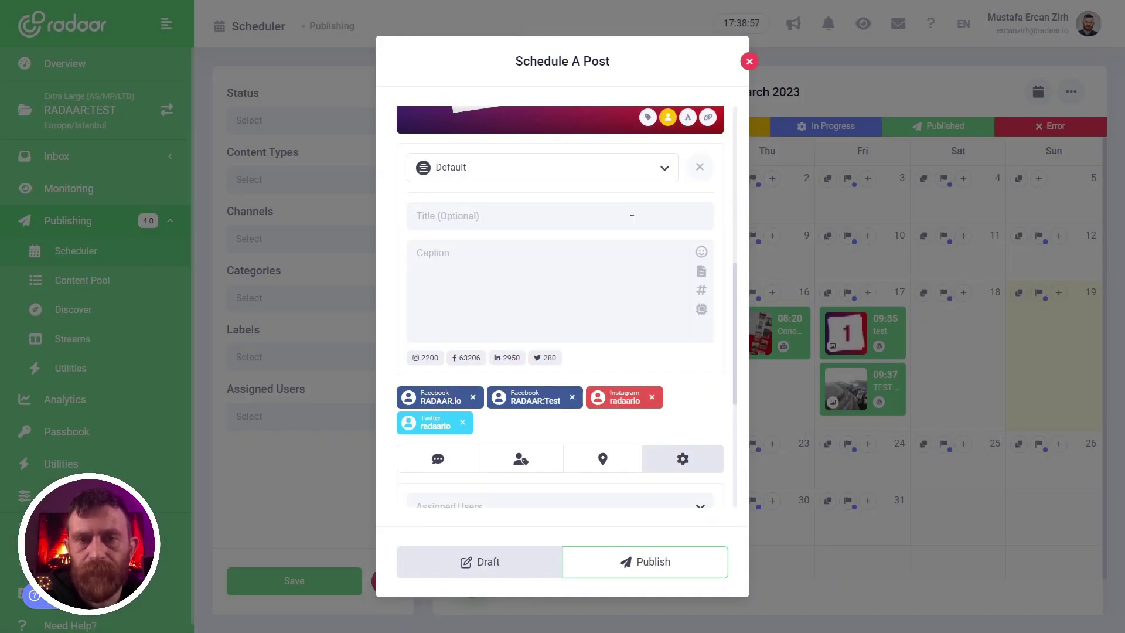
{"action": "left_click", "coordinate": [509, 460]}
{"action": "left_click", "coordinate": [448, 168]}
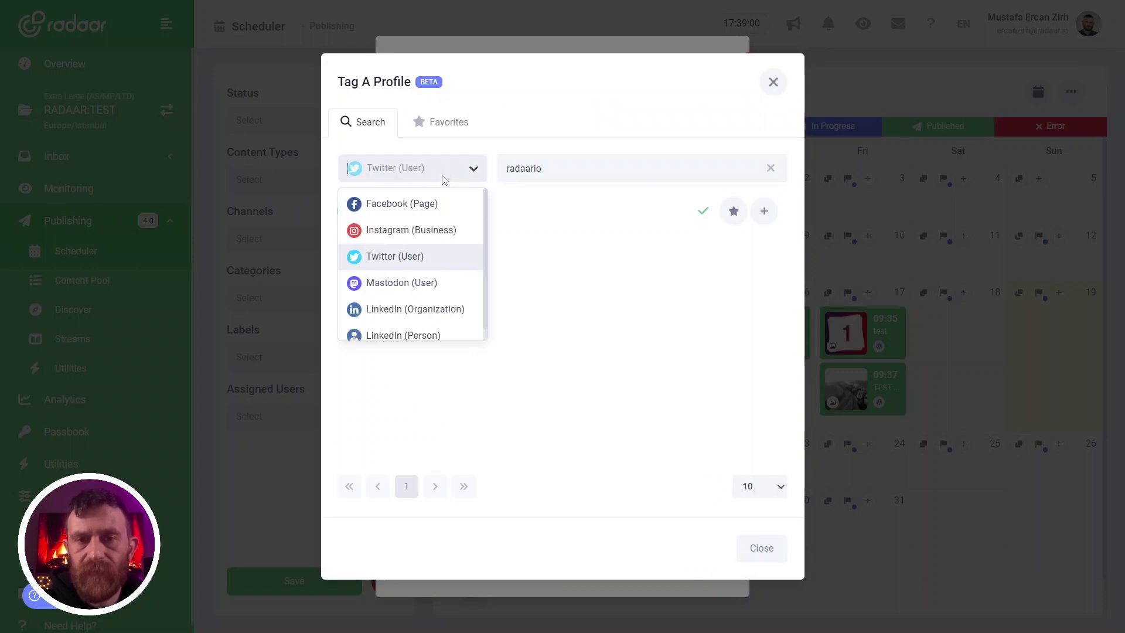
{"action": "left_click", "coordinate": [447, 309]}
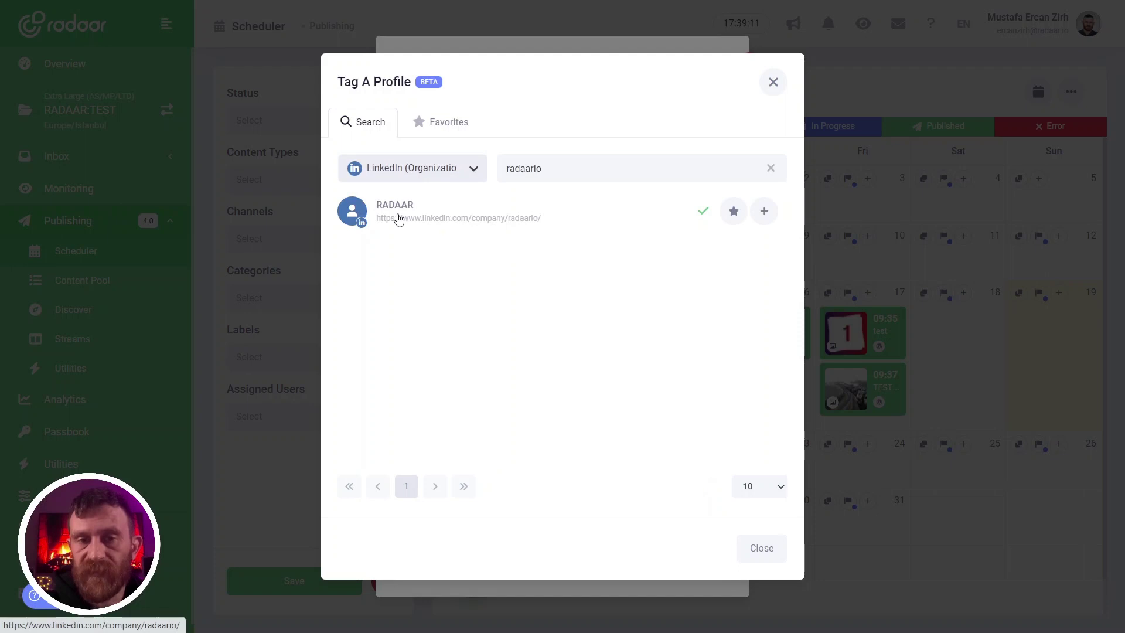
{"action": "left_click", "coordinate": [770, 216]}
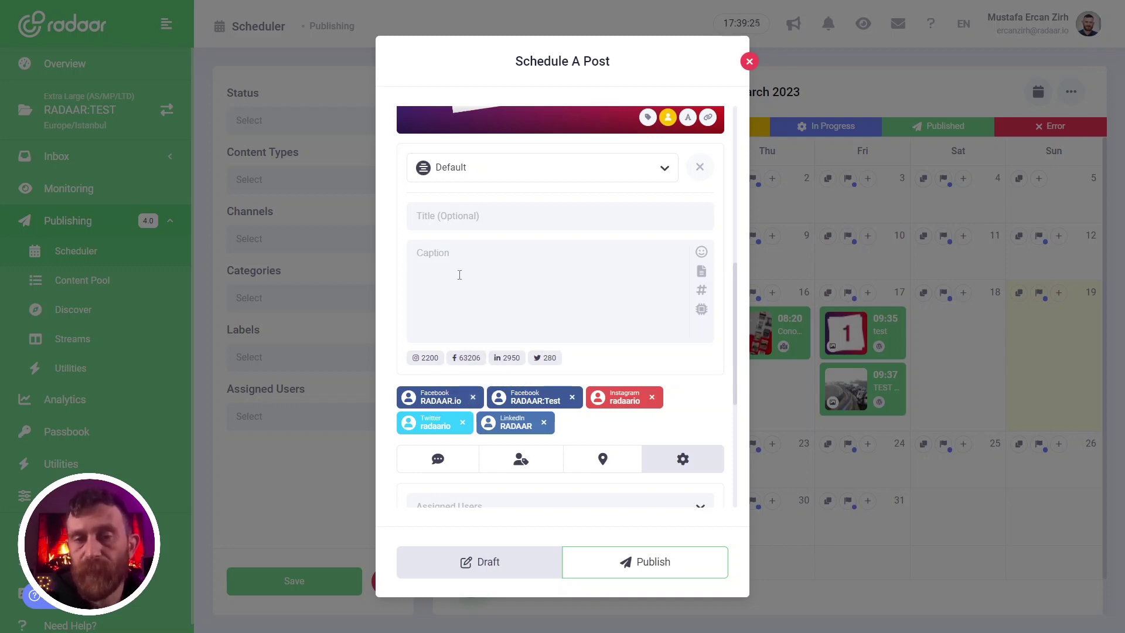
{"action": "left_click", "coordinate": [456, 223]}
- Publish with title 'My Title' and caption 'My Caption', then review the created post
{"action": "type", "text": "My "}
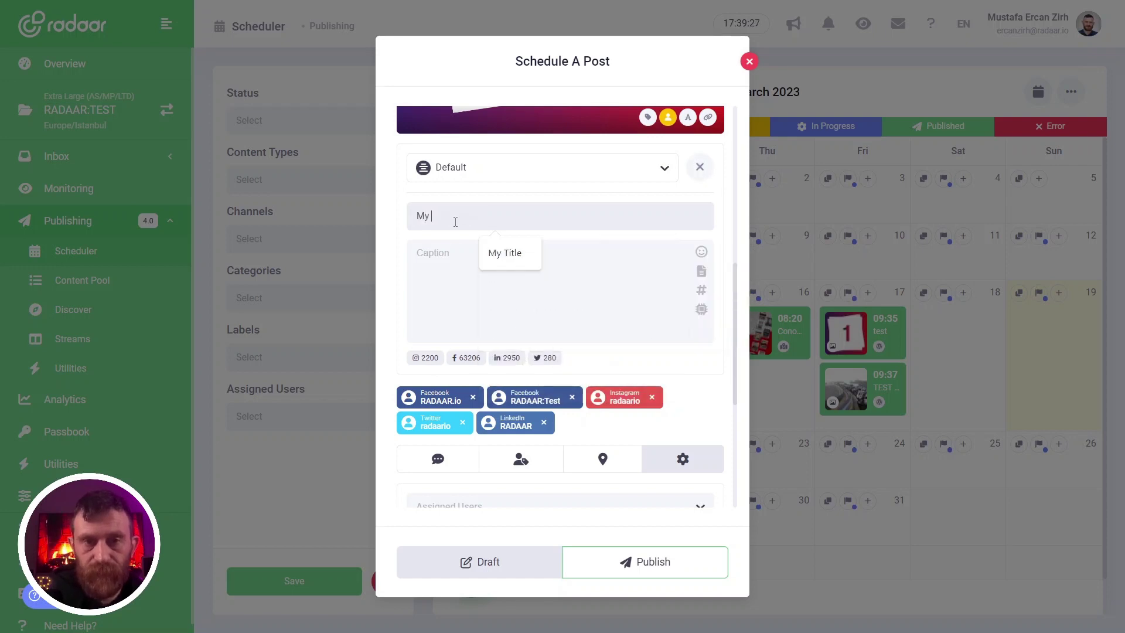
{"action": "type", "text": "Title"}
{"action": "left_click", "coordinate": [471, 246]}
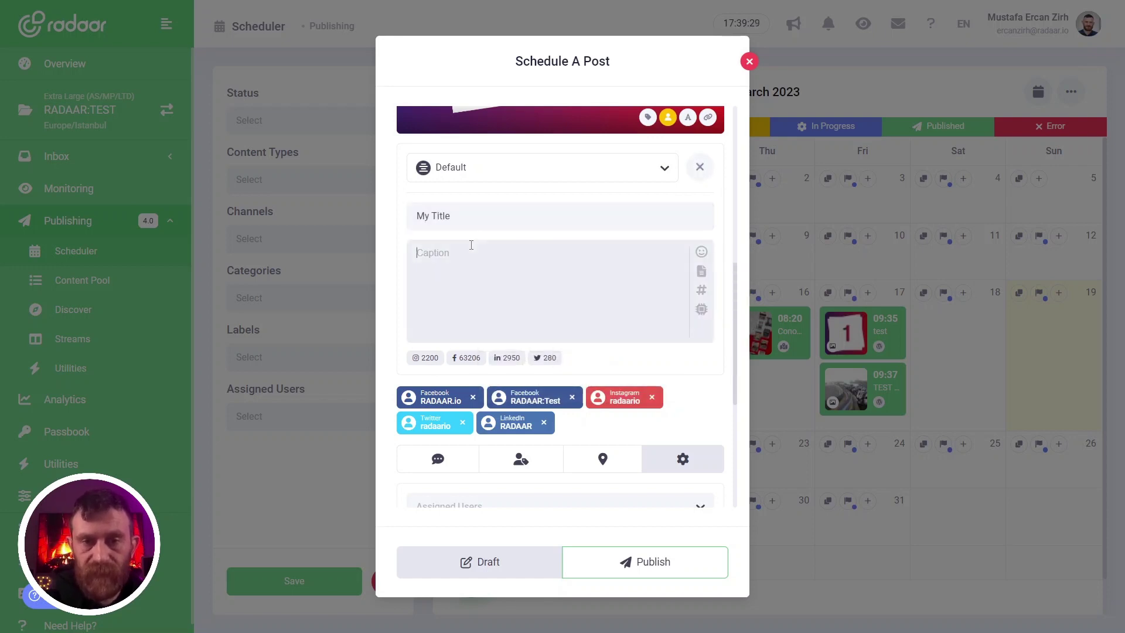
{"action": "type", "text": "My Caption"}
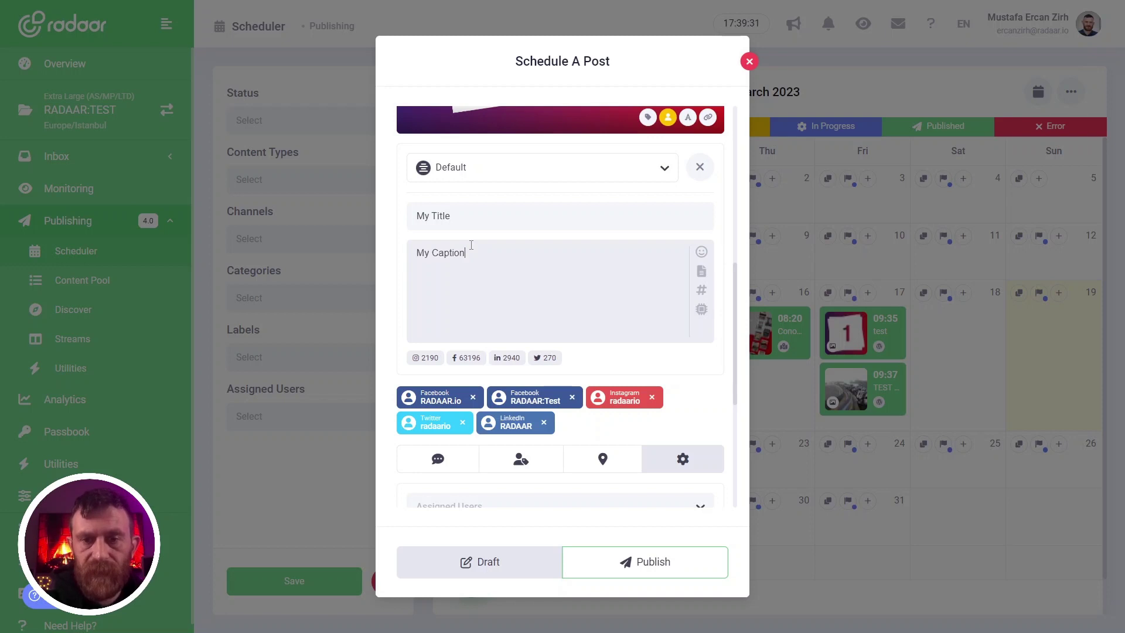
{"action": "left_click", "coordinate": [658, 573]}
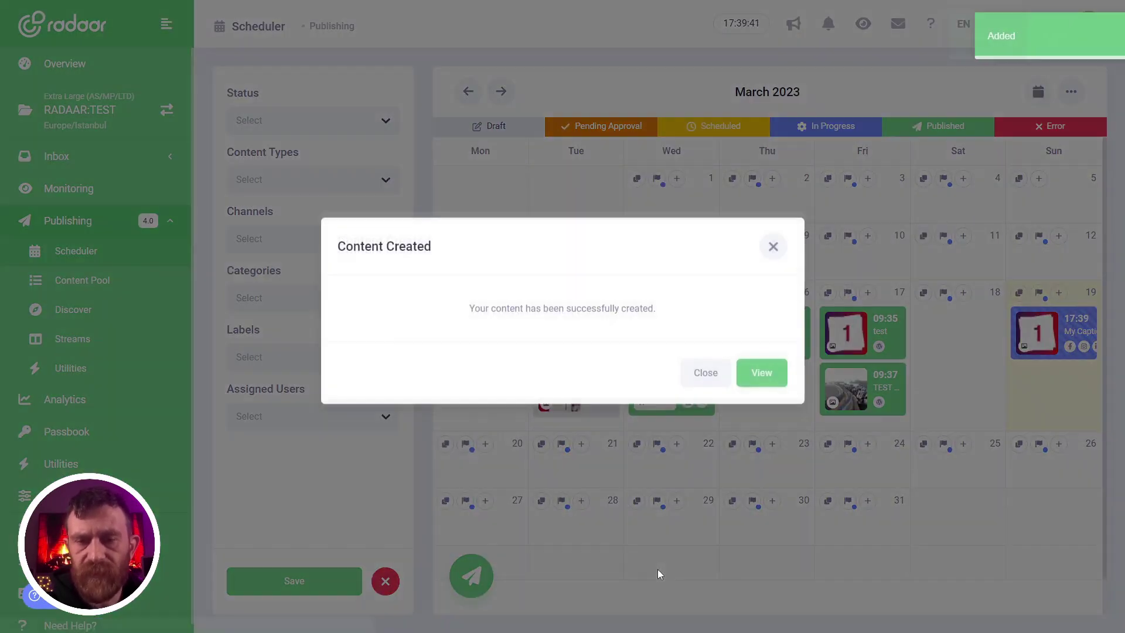
{"action": "left_click", "coordinate": [762, 383]}
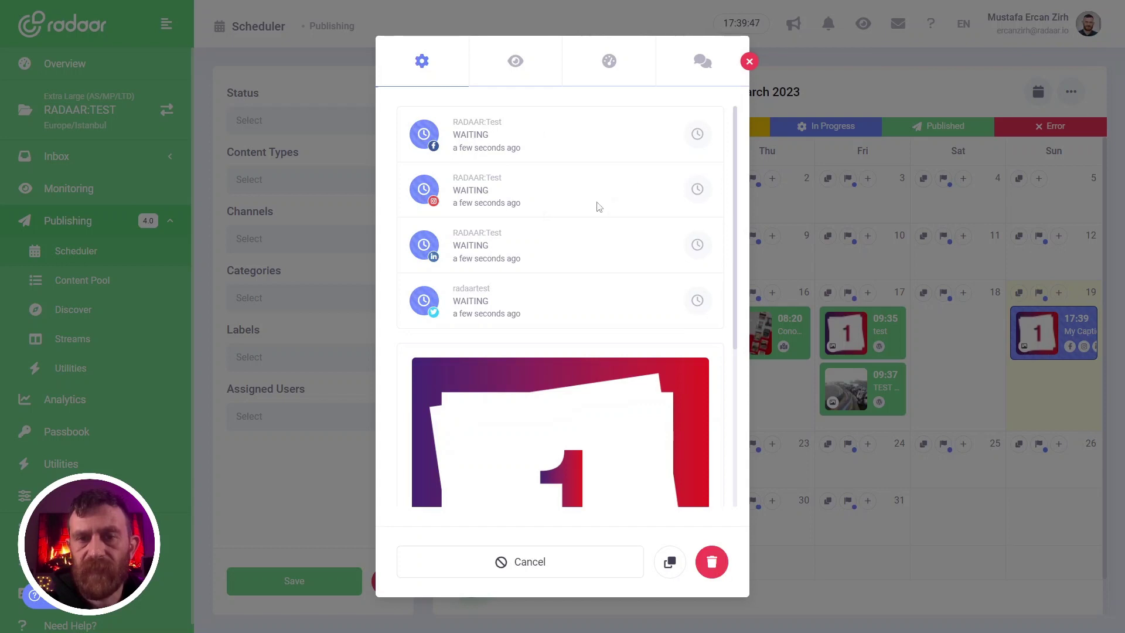
{"action": "left_click", "coordinate": [749, 63]}
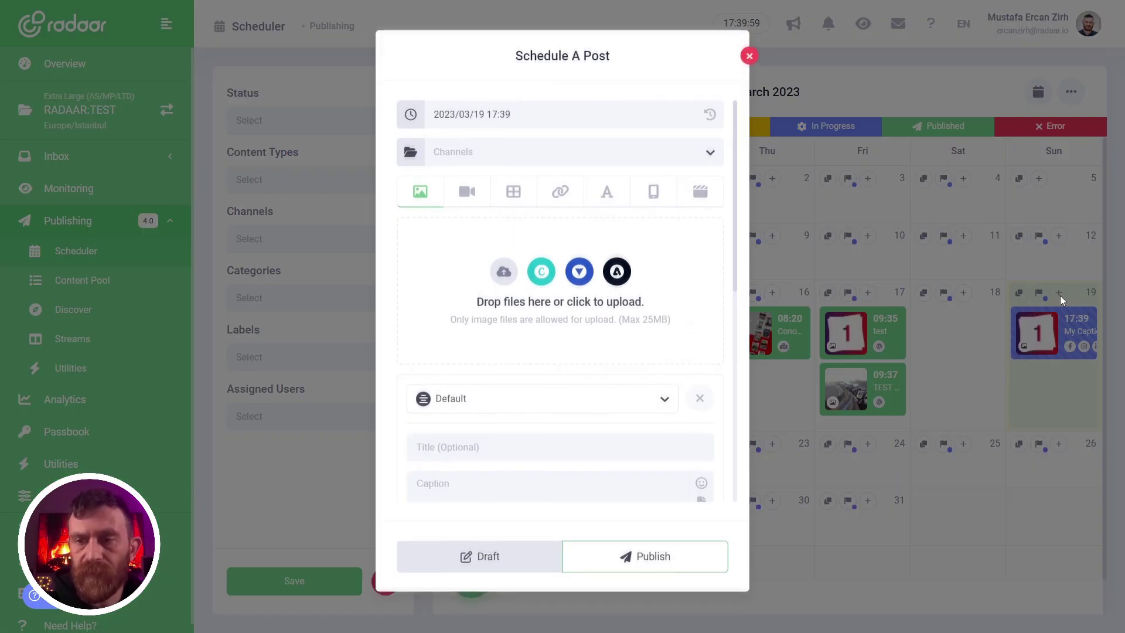
- Start a new post for the 19th using the Major(s) category's four channels
{"action": "left_click", "coordinate": [1059, 294]}
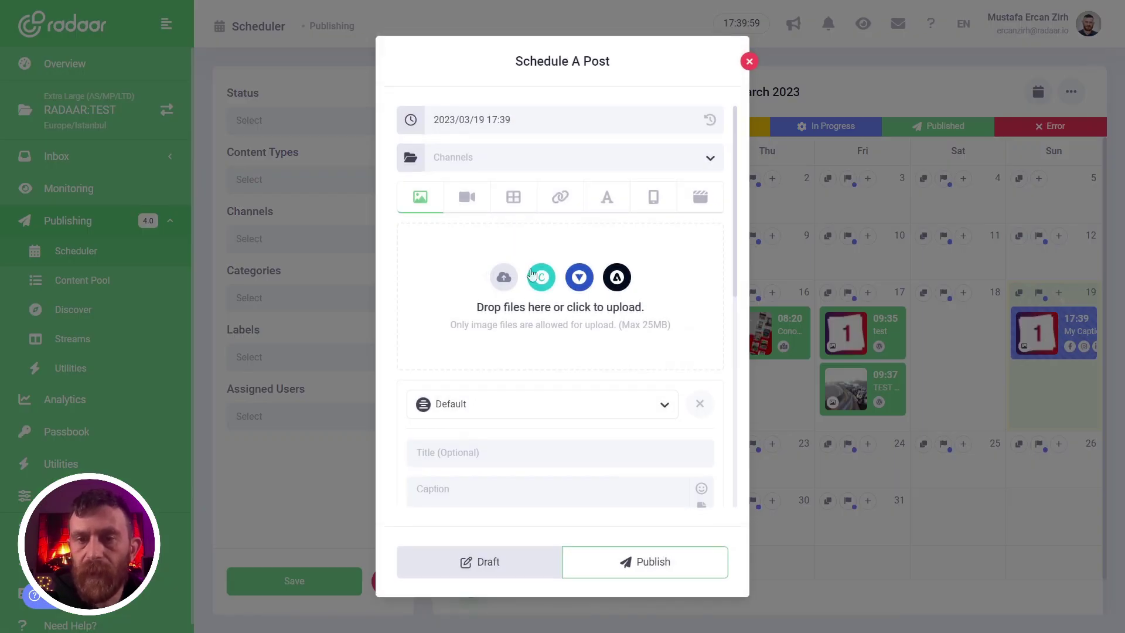
{"action": "left_click", "coordinate": [414, 165]}
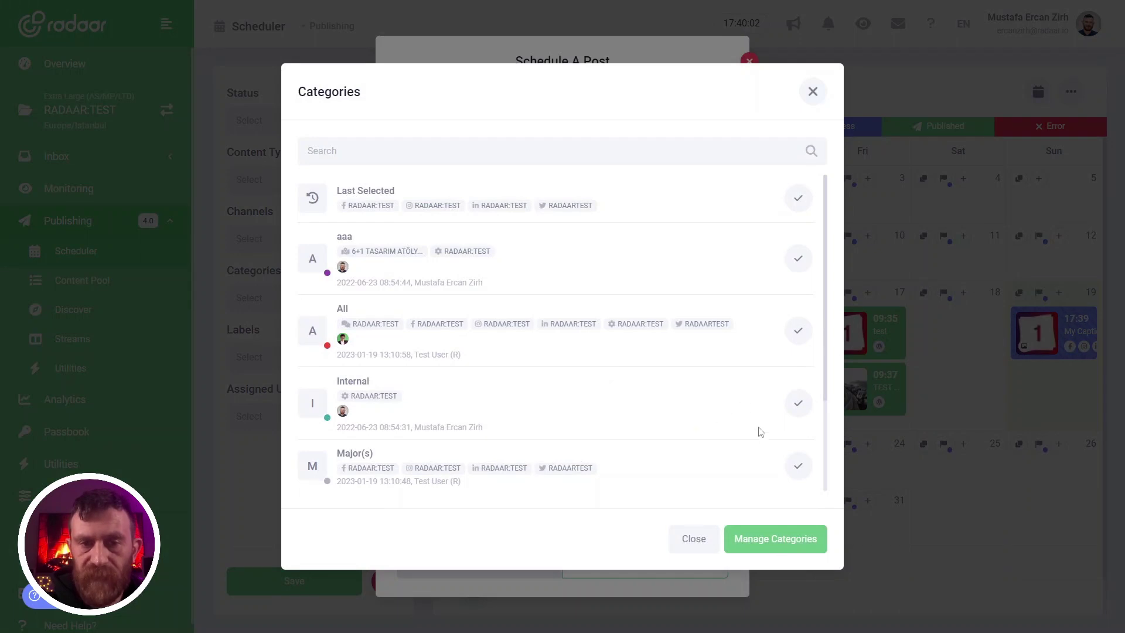
{"action": "left_click", "coordinate": [798, 465]}
- Upload the POST-001-002 image and dismiss the saved title suggestions
{"action": "left_click", "coordinate": [504, 302]}
{"action": "left_click", "coordinate": [586, 336]}
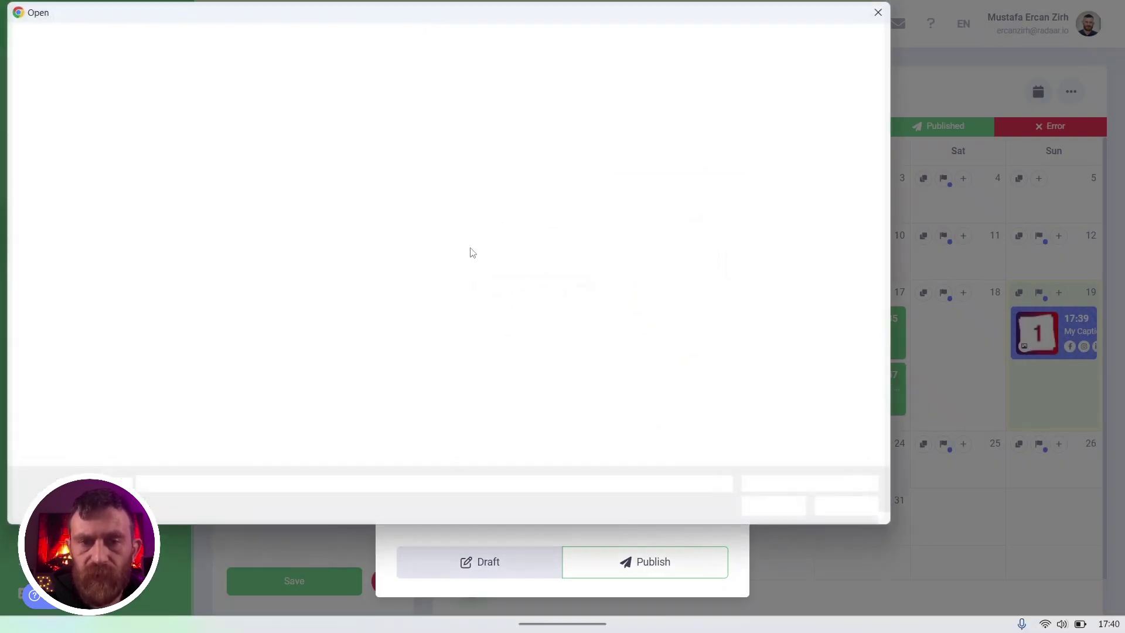
{"action": "double_click", "coordinate": [423, 219]}
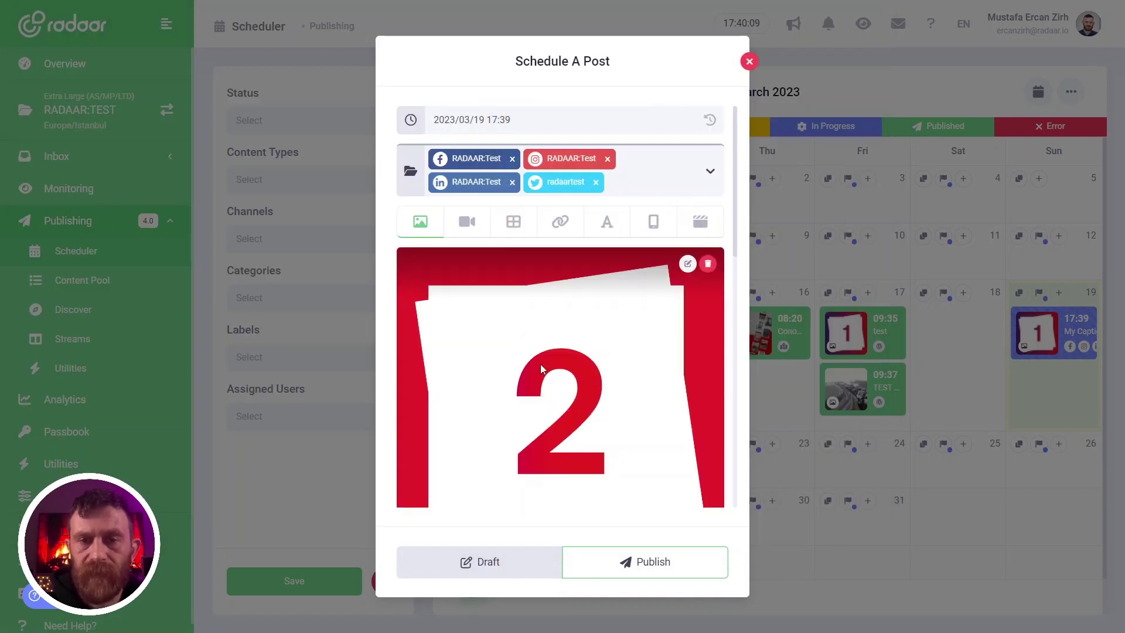
{"action": "scroll", "coordinate": [540, 364], "scroll_direction": "down", "scroll_amount": 5}
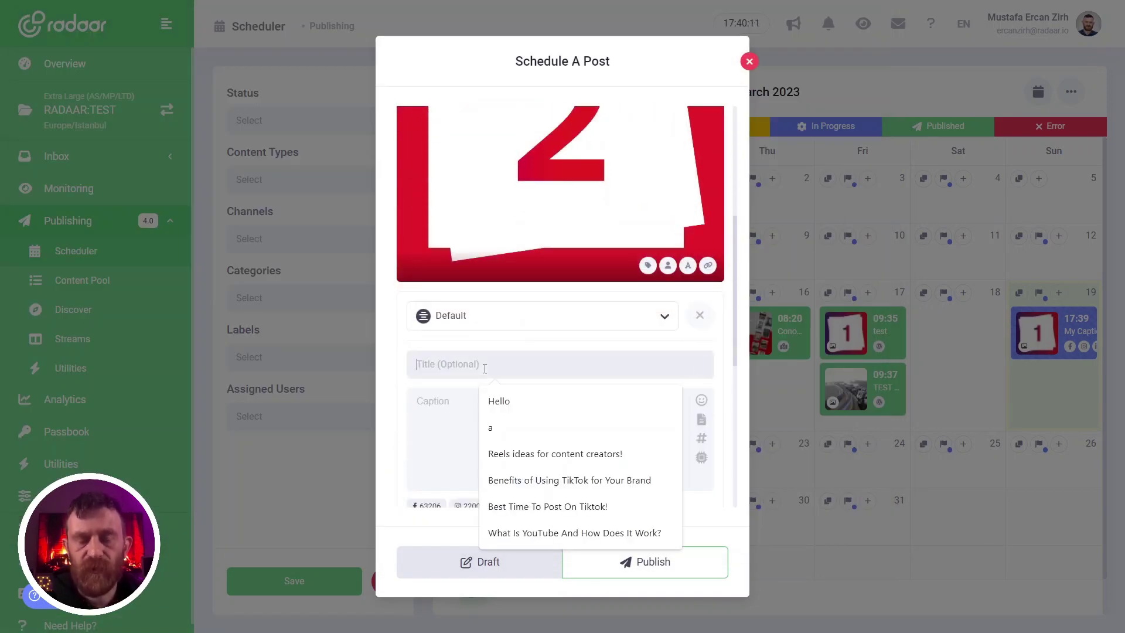
{"action": "left_click", "coordinate": [478, 318]}
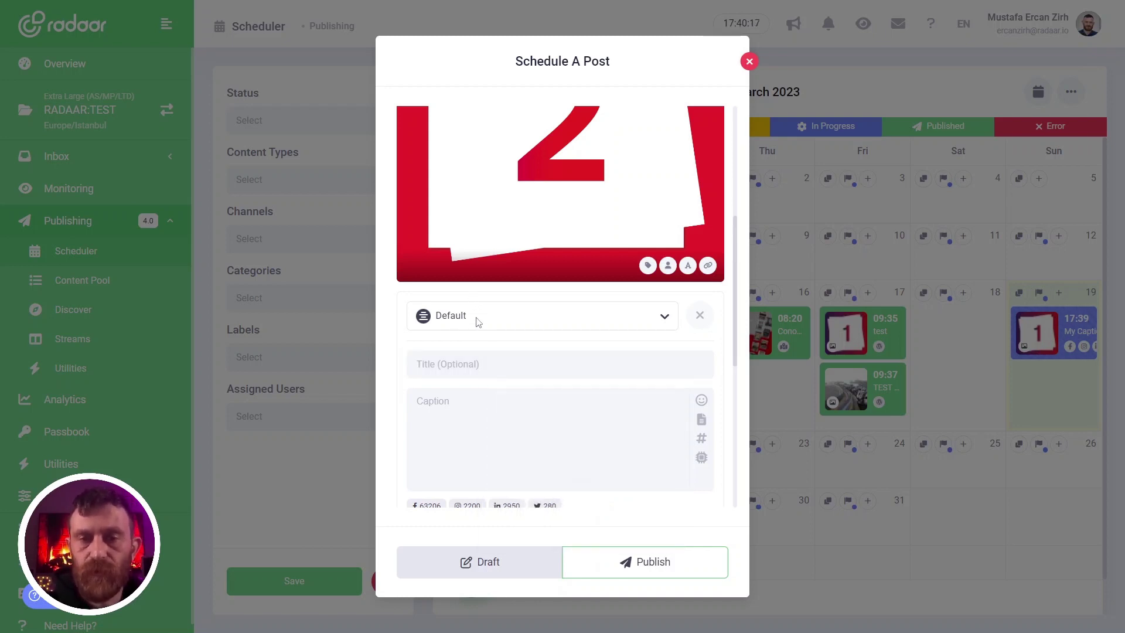
{"action": "left_click", "coordinate": [478, 320]}
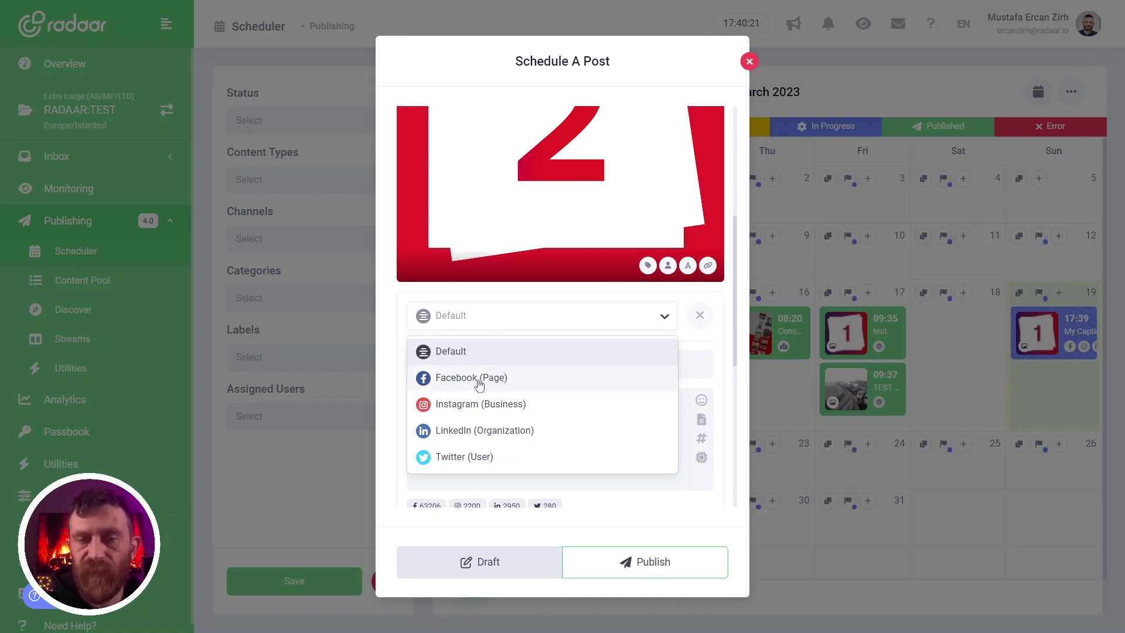
{"action": "left_click", "coordinate": [479, 382]}
{"action": "left_click", "coordinate": [479, 422]}
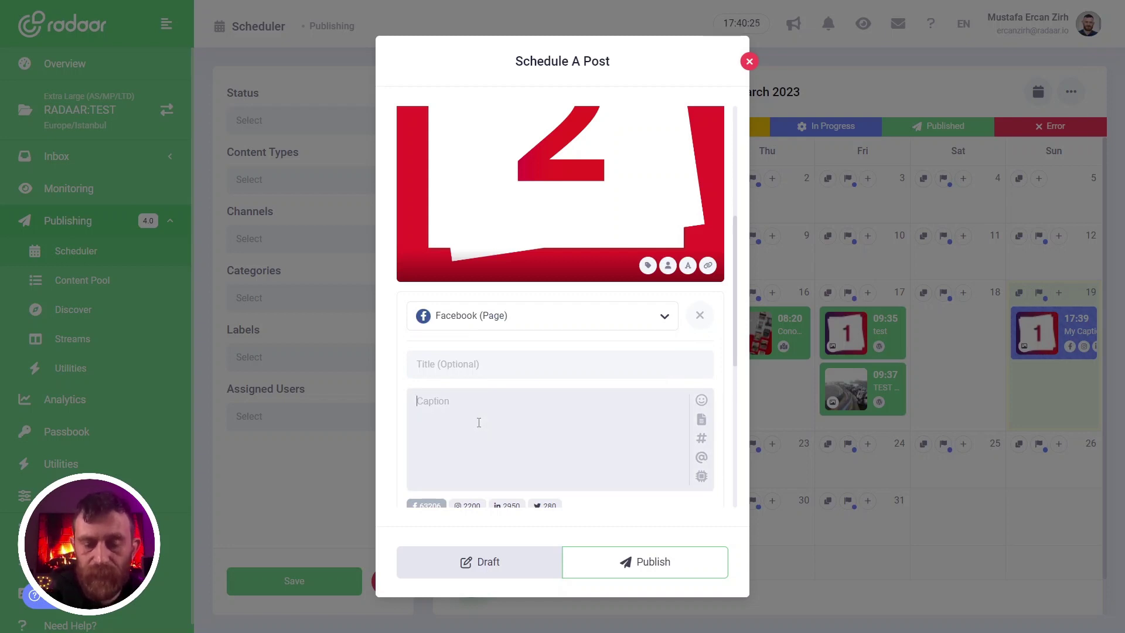
{"action": "type", "text": "My Caption for"}
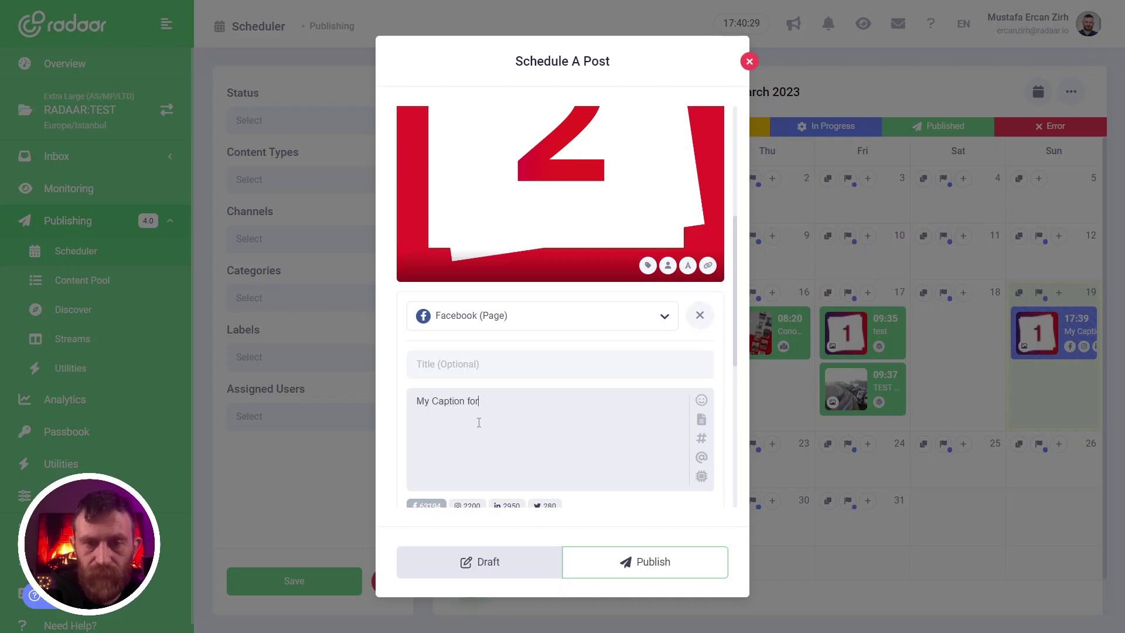
{"action": "type", "text": " @"}
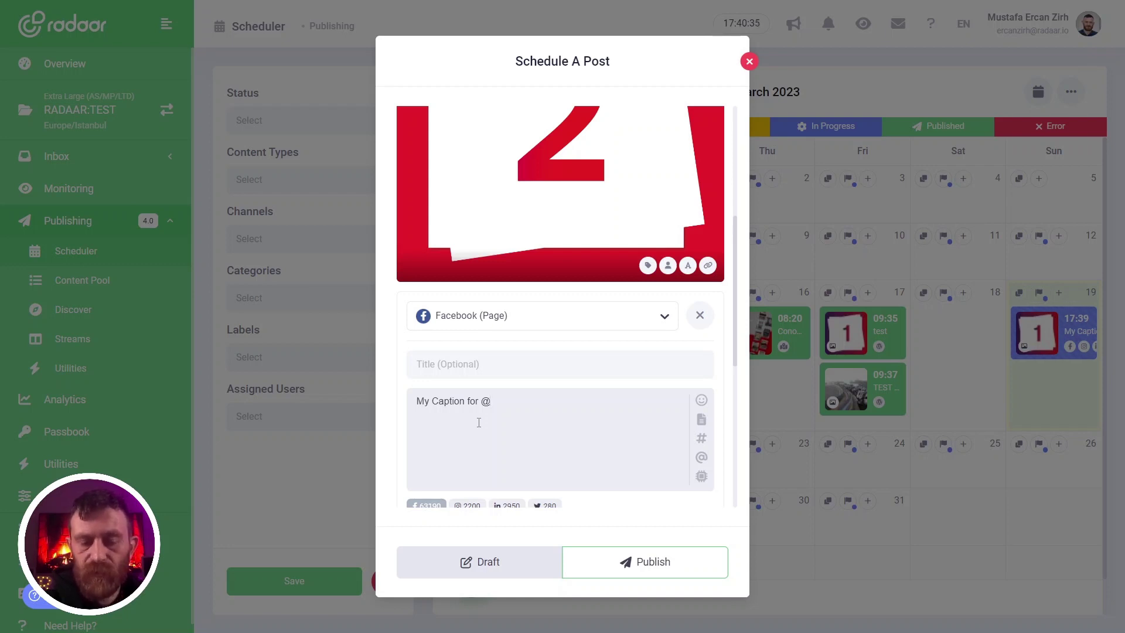
{"action": "type", "text": "ra"}
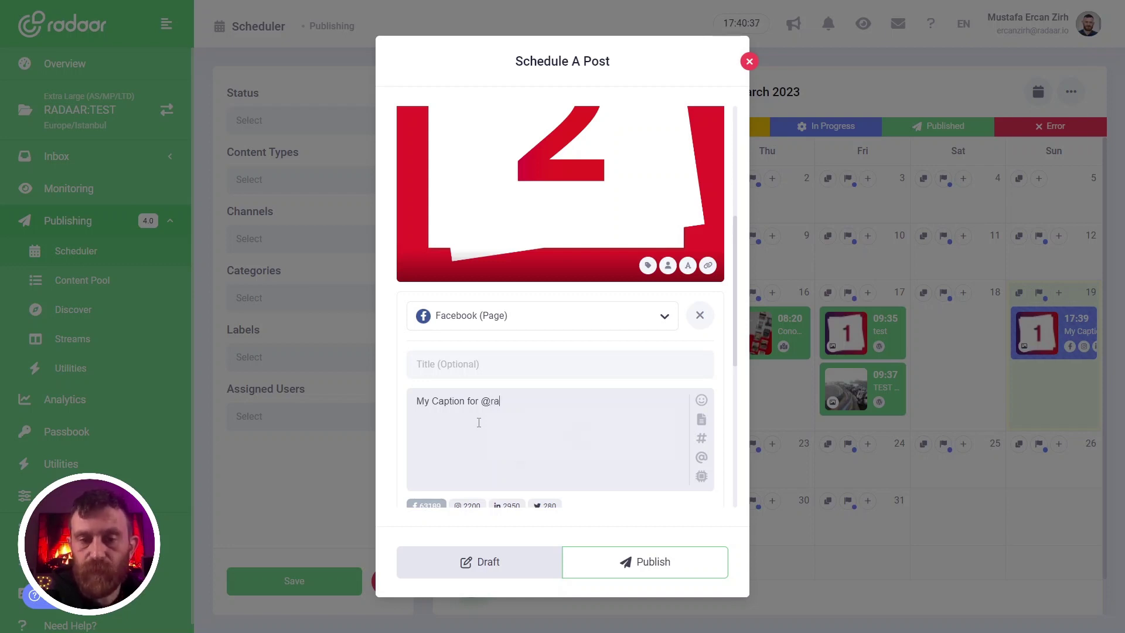
{"action": "type", "text": "daar"}
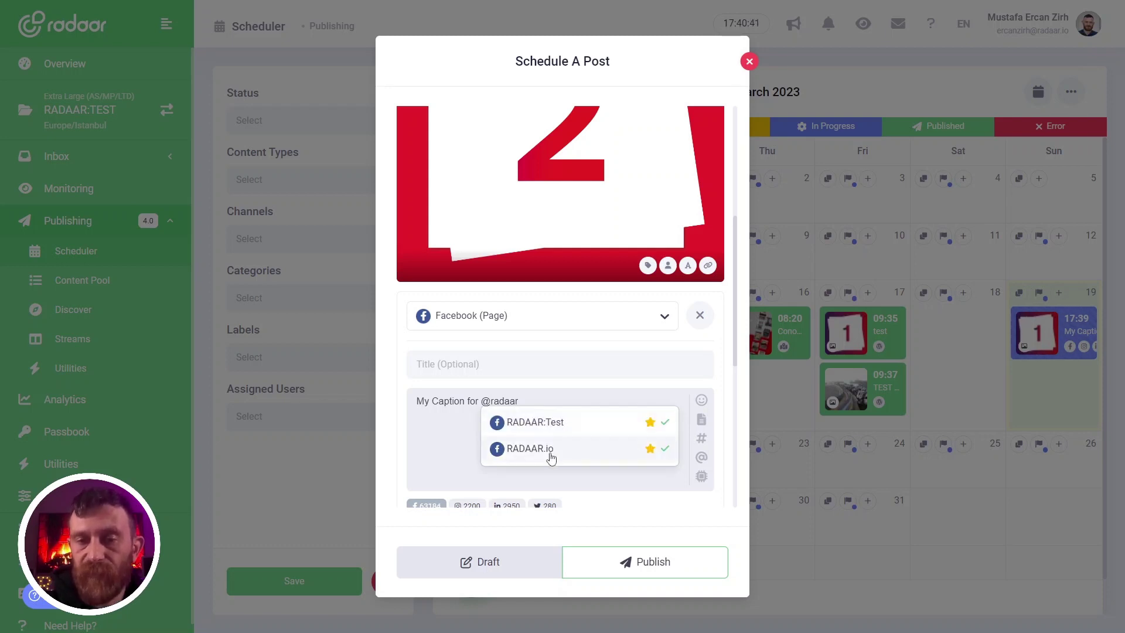
{"action": "left_click", "coordinate": [551, 456]}
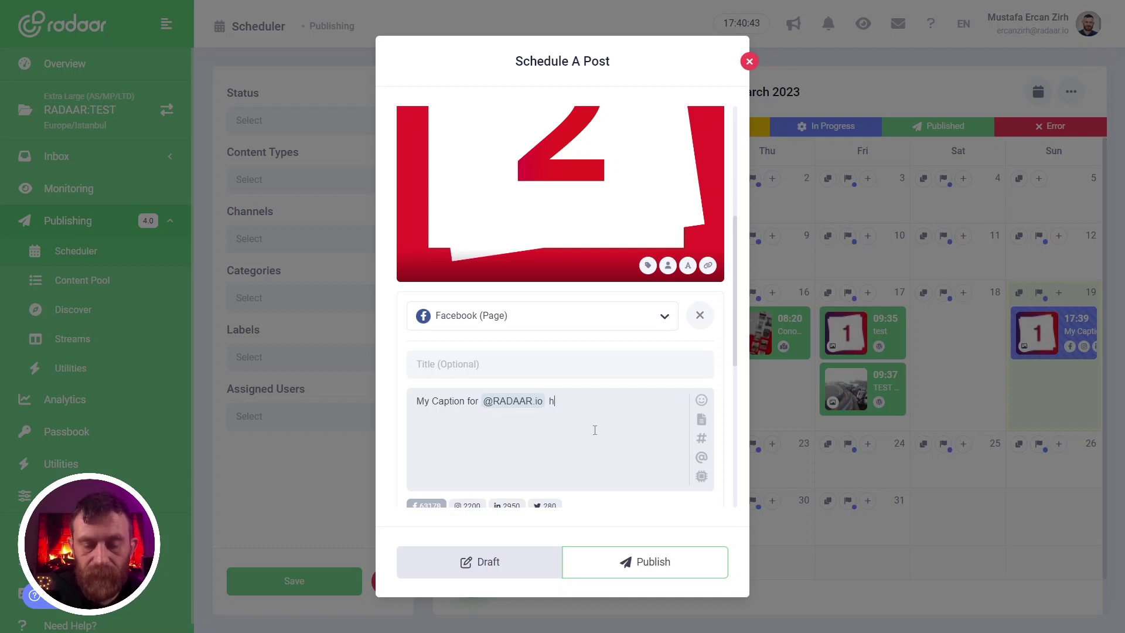
{"action": "type", "text": "hello..."}
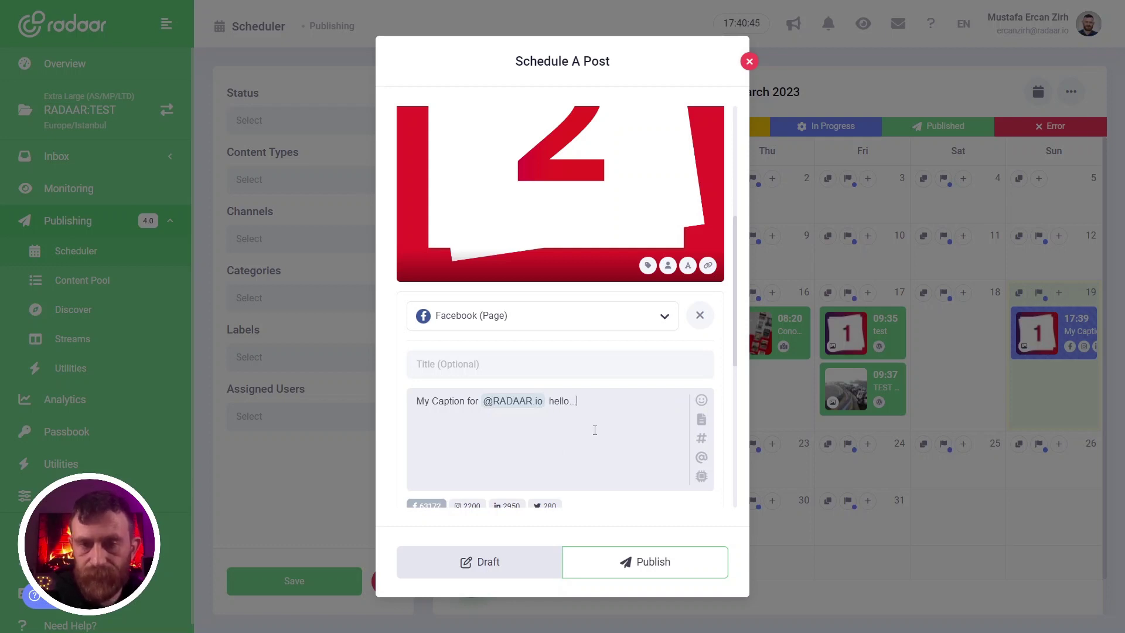
{"action": "left_click", "coordinate": [494, 324]}
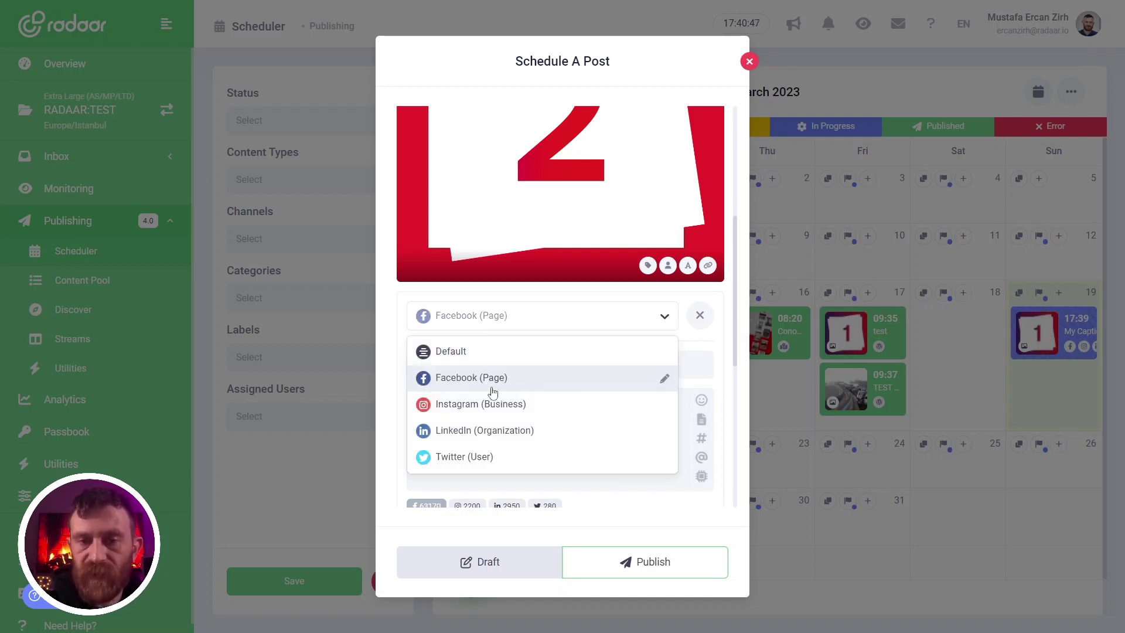
{"action": "left_click", "coordinate": [489, 410]}
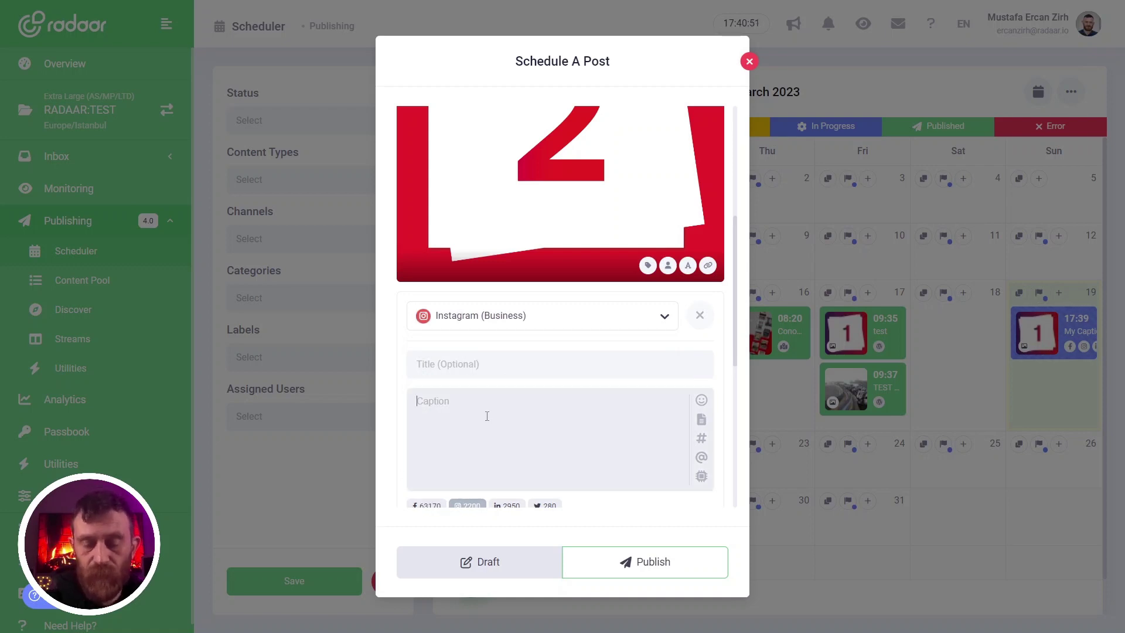
{"action": "type", "text": "My"}
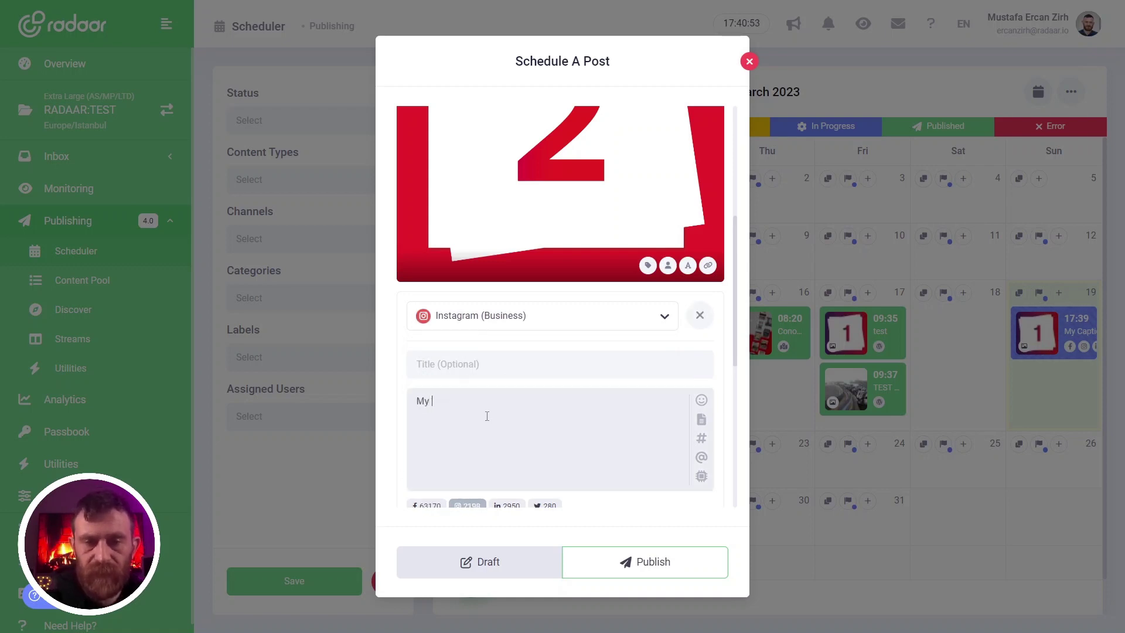
{"action": "type", "text": " caption @"}
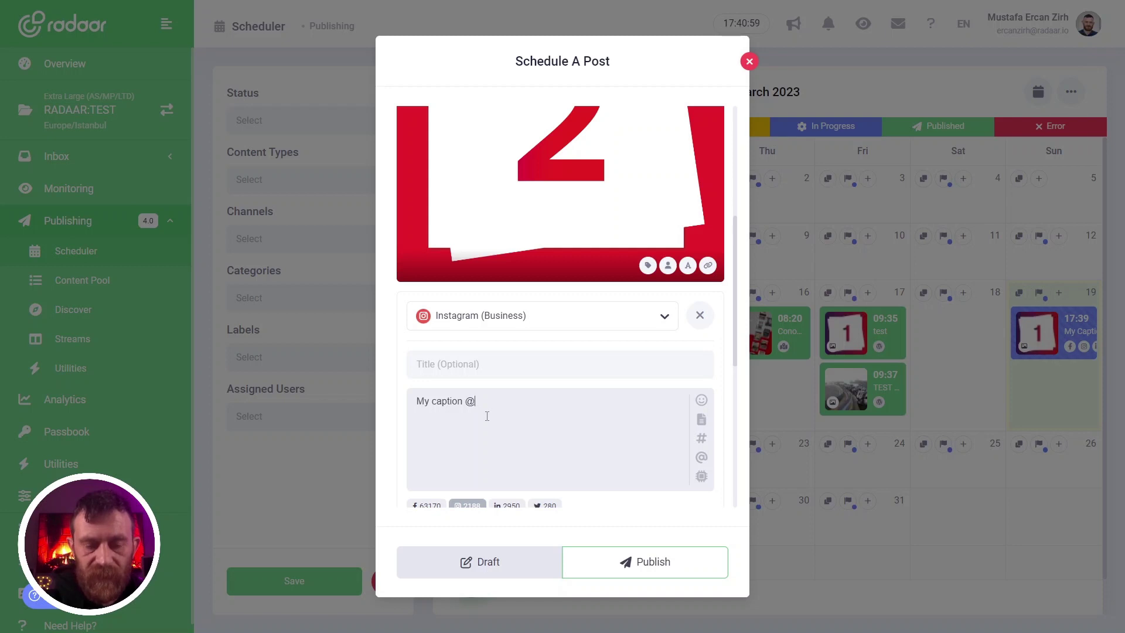
{"action": "type", "text": "radaa"}
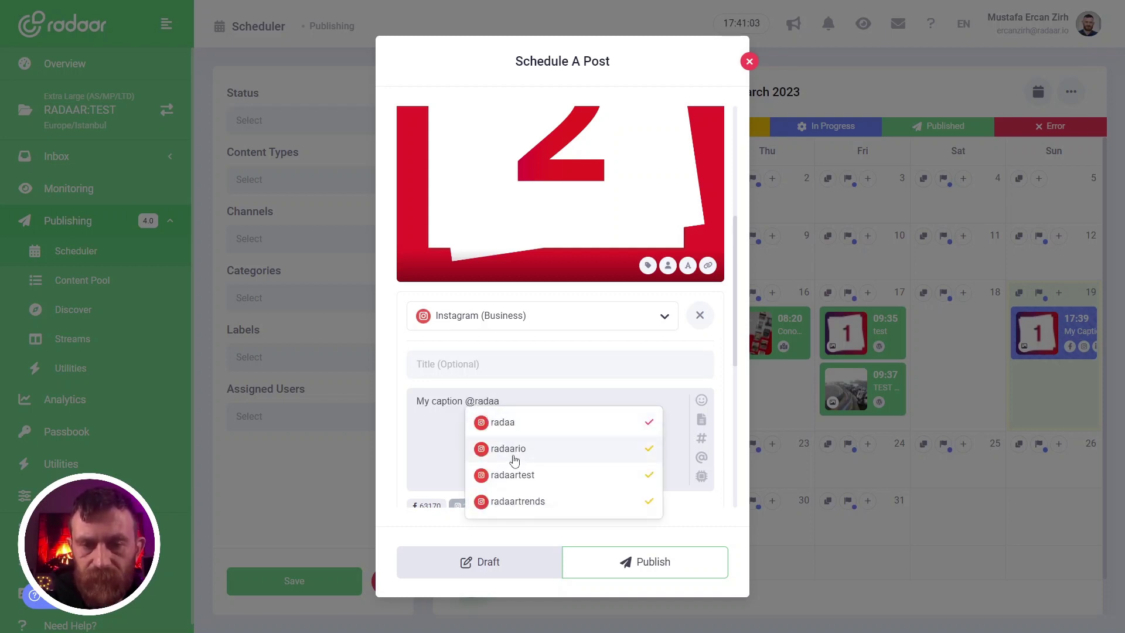
{"action": "left_click", "coordinate": [515, 460]}
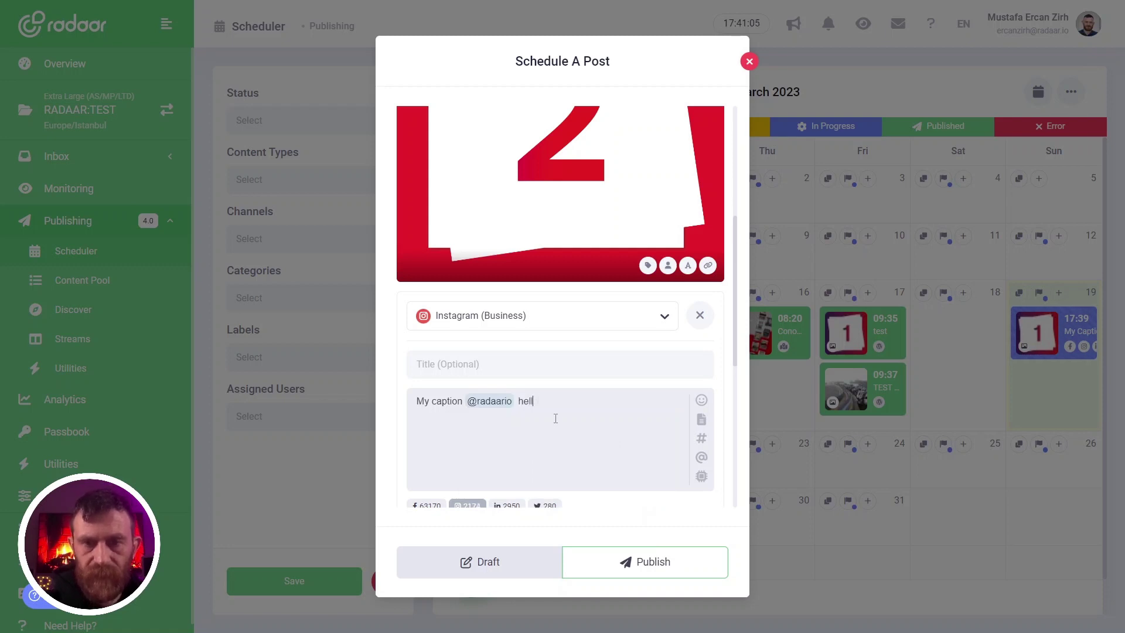
{"action": "left_click", "coordinate": [511, 320]}
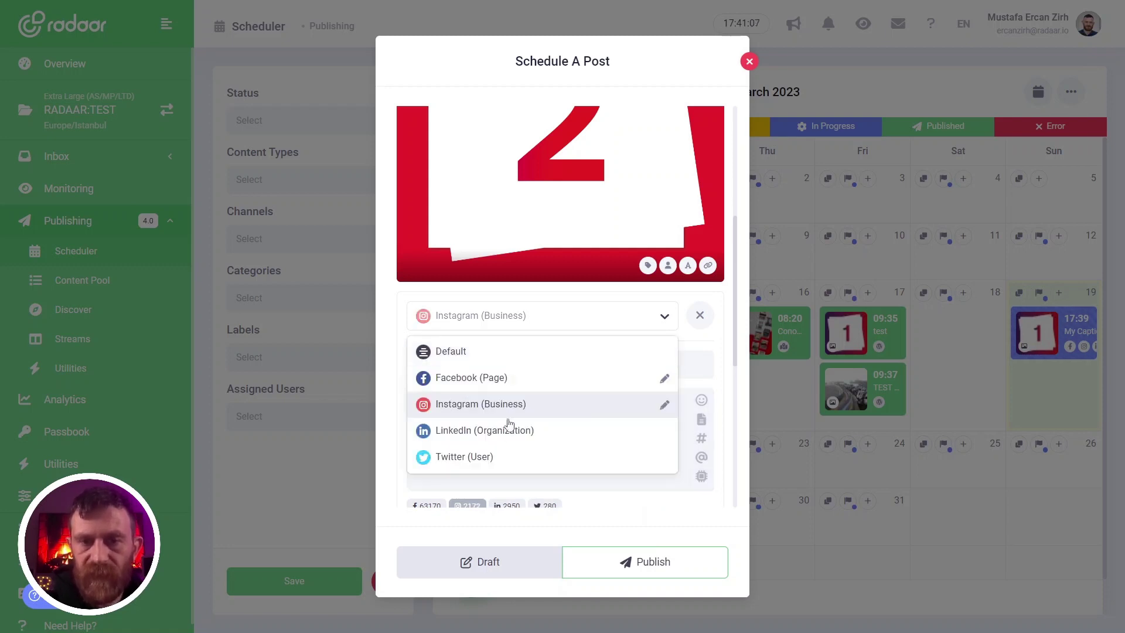
{"action": "left_click", "coordinate": [498, 456]}
{"action": "type", "text": "My caption for"}
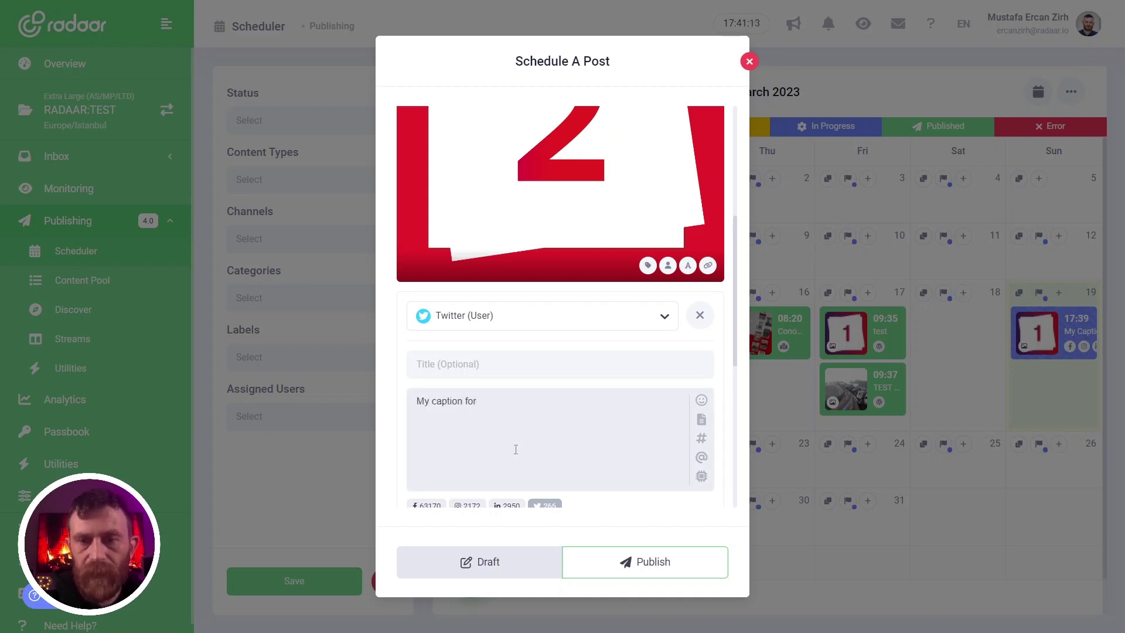
{"action": "left_click", "coordinate": [702, 458]}
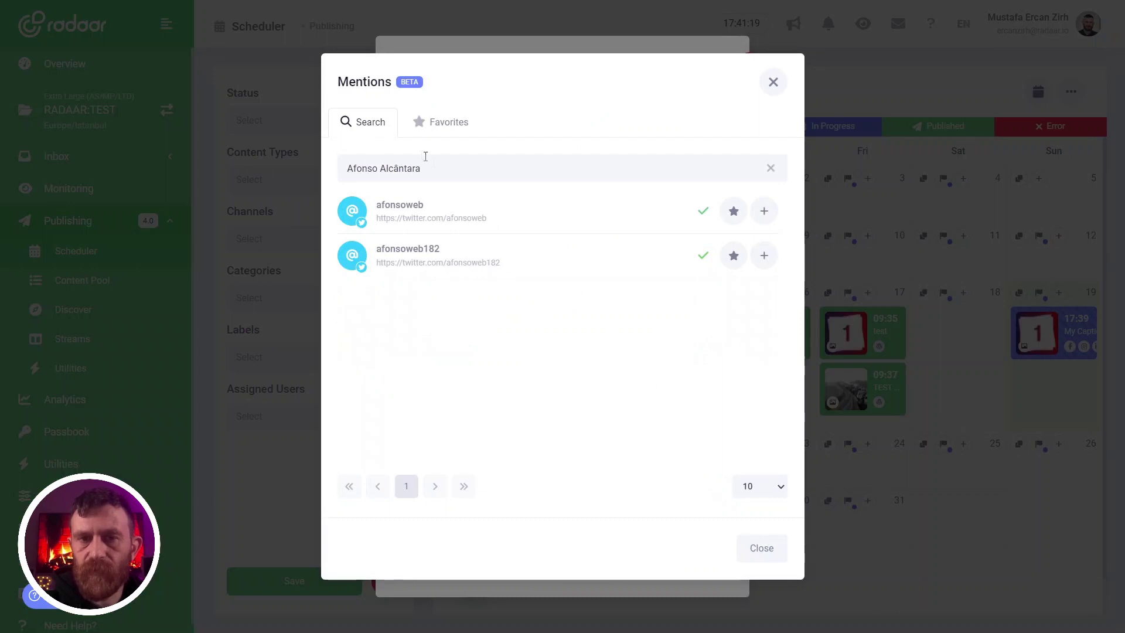
{"action": "left_click", "coordinate": [770, 170]}
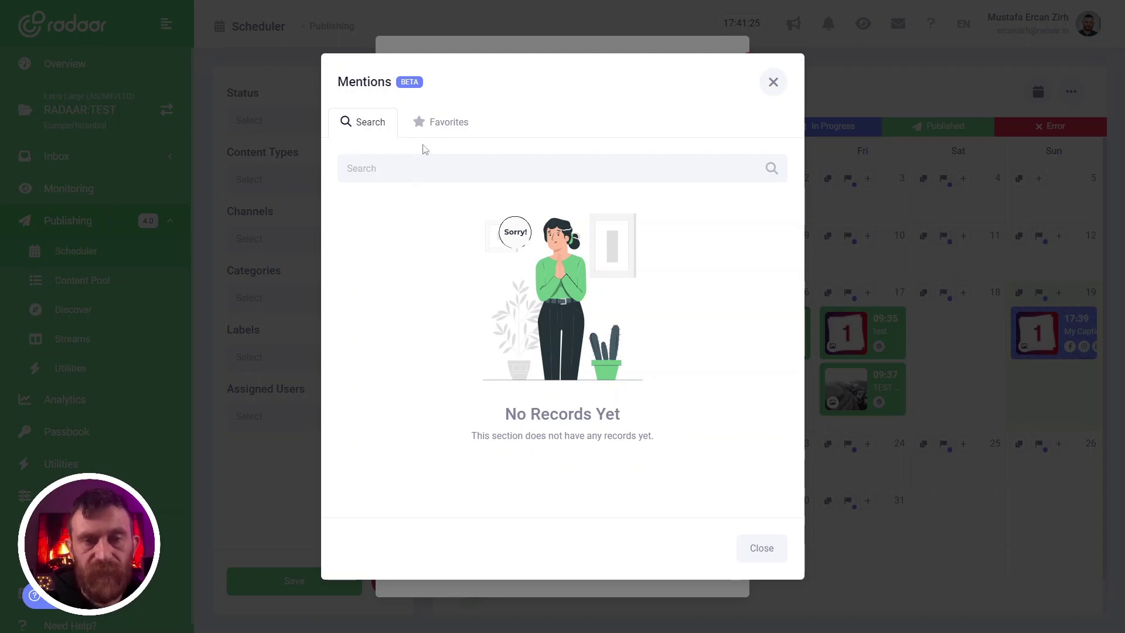
{"action": "left_click", "coordinate": [447, 130]}
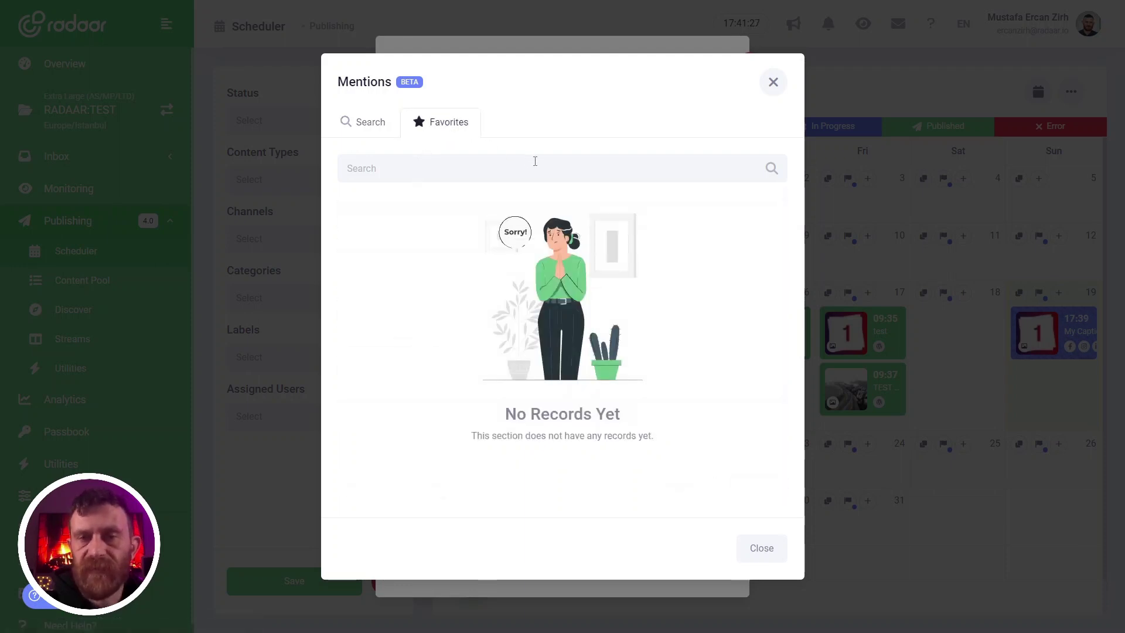
{"action": "left_click", "coordinate": [382, 132]}
{"action": "left_click", "coordinate": [398, 170]}
{"action": "type", "text": "radaario"}
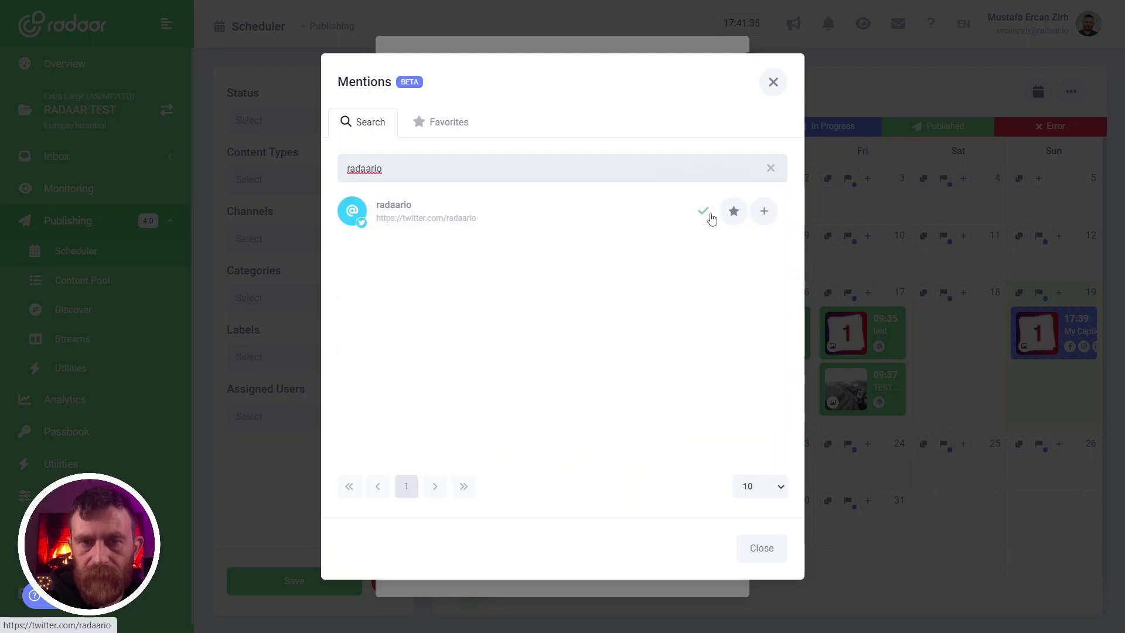
{"action": "left_click", "coordinate": [734, 211]}
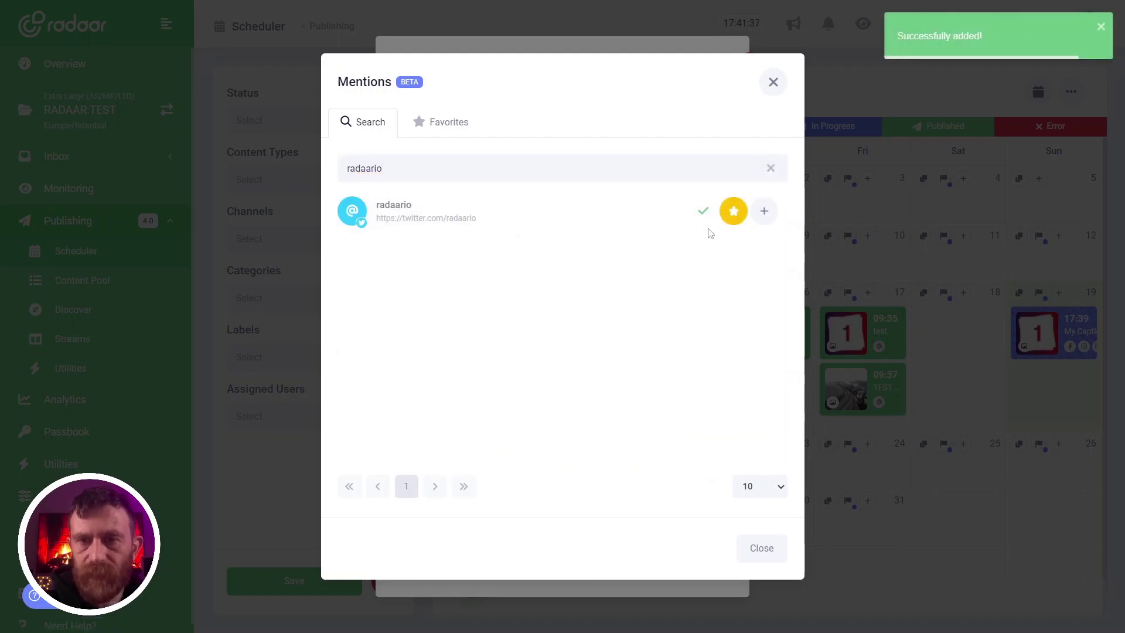
{"action": "left_click", "coordinate": [764, 211]}
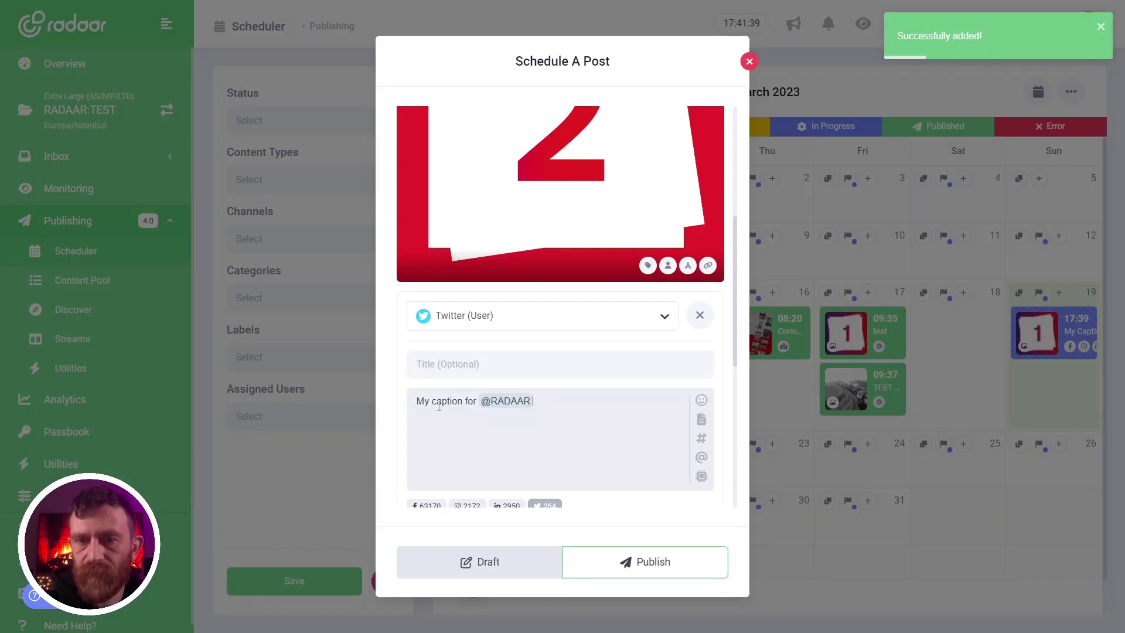
- Search radaartest, star it as a favourite, and insert it into the Twitter caption
{"action": "left_click", "coordinate": [703, 458]}
{"action": "key", "text": "ctrl+a"}
{"action": "key", "text": "BackSpace"}
{"action": "type", "text": "radaarte"}
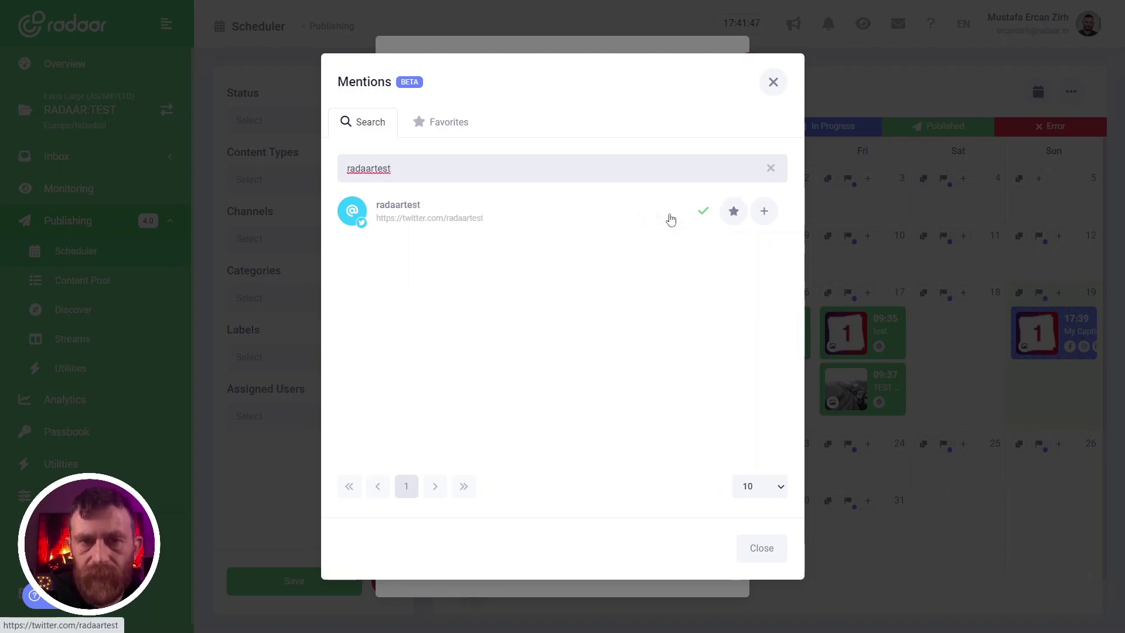
{"action": "left_click", "coordinate": [733, 211]}
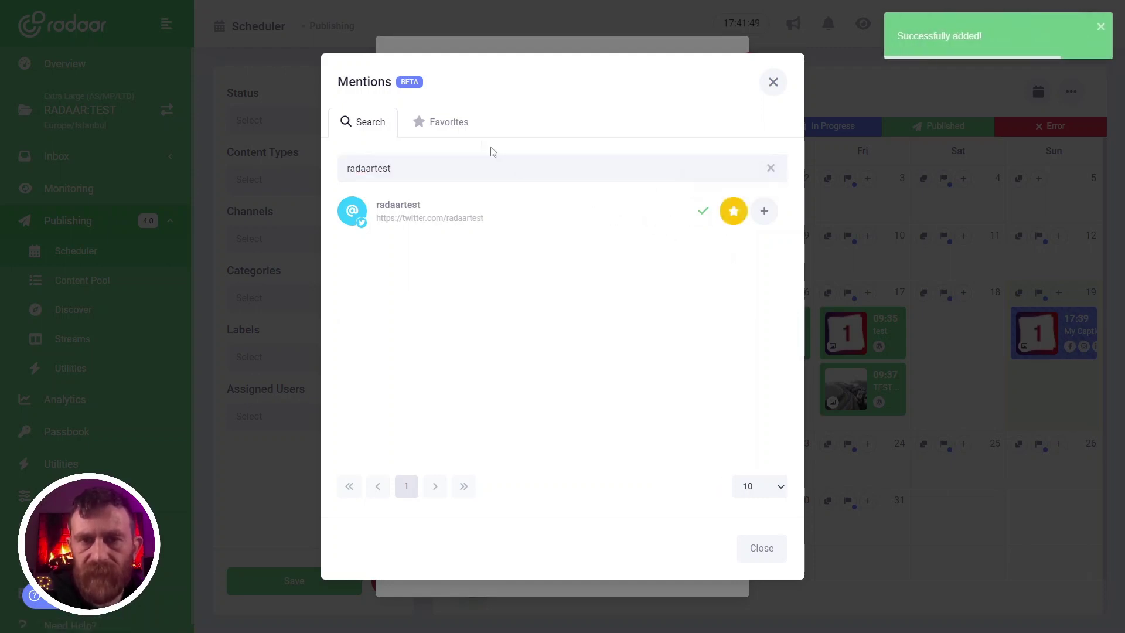
{"action": "left_click", "coordinate": [447, 123]}
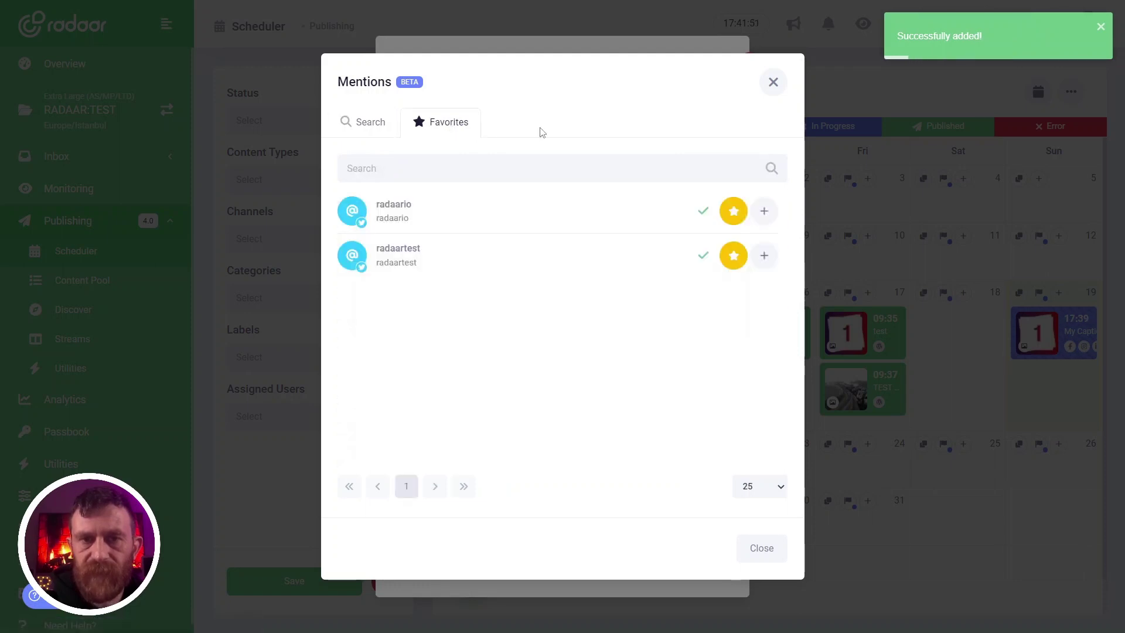
{"action": "left_click", "coordinate": [764, 256]}
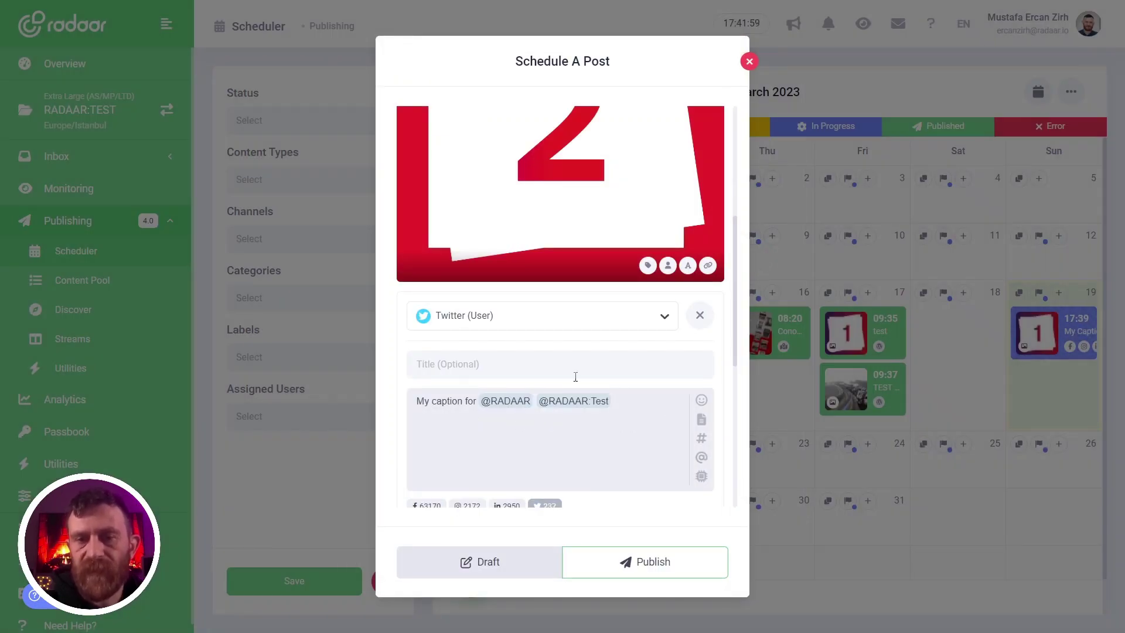
{"action": "scroll", "coordinate": [575, 377], "scroll_direction": "up", "scroll_amount": 1}
{"action": "scroll", "coordinate": [550, 291], "scroll_direction": "down", "scroll_amount": 2}
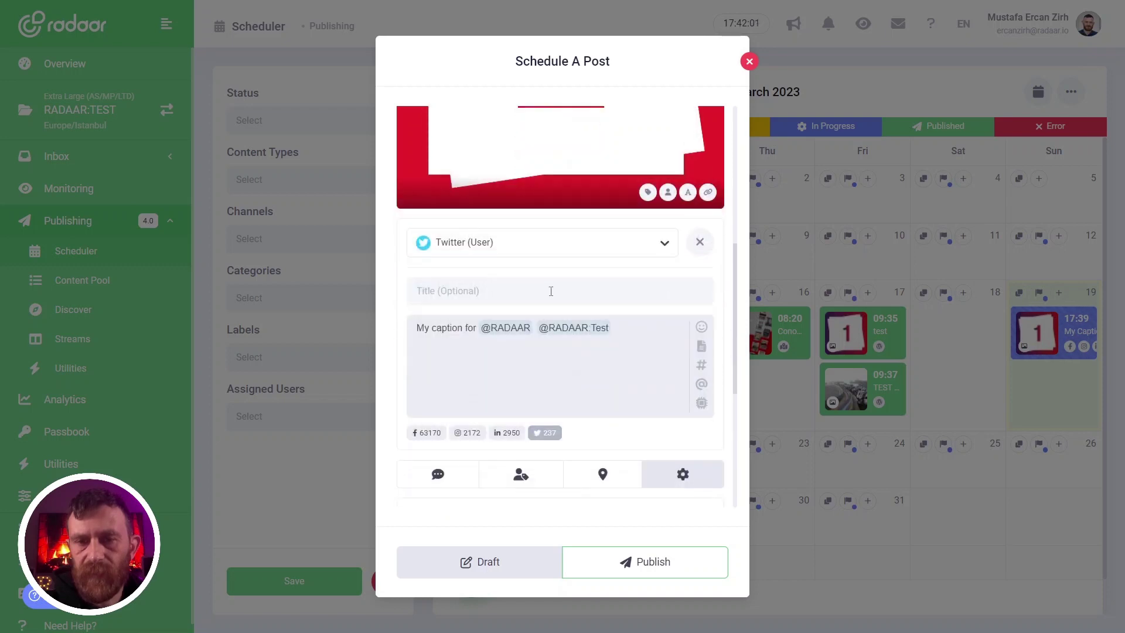
{"action": "left_click", "coordinate": [525, 248]}
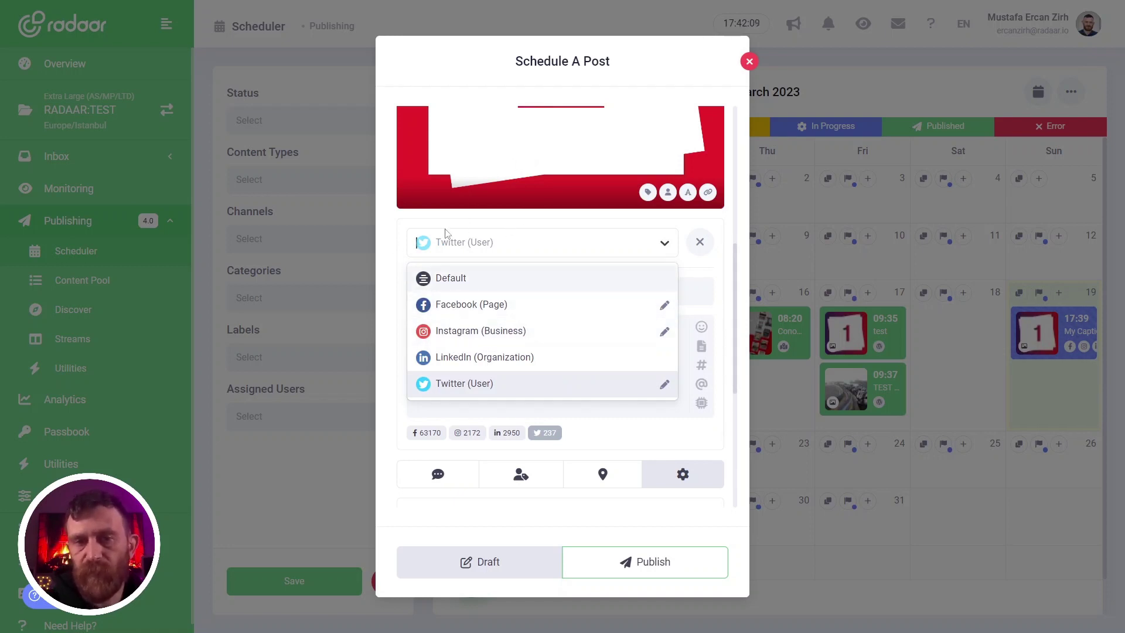
{"action": "left_click", "coordinate": [483, 308]}
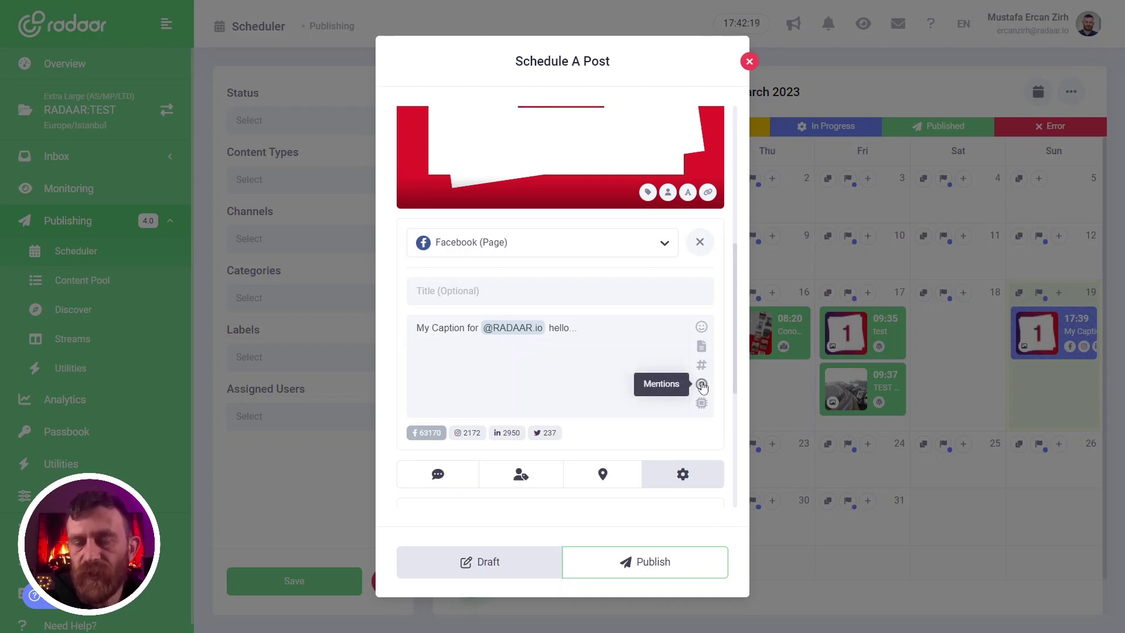
{"action": "scroll", "coordinate": [586, 386], "scroll_direction": "down", "scroll_amount": 1}
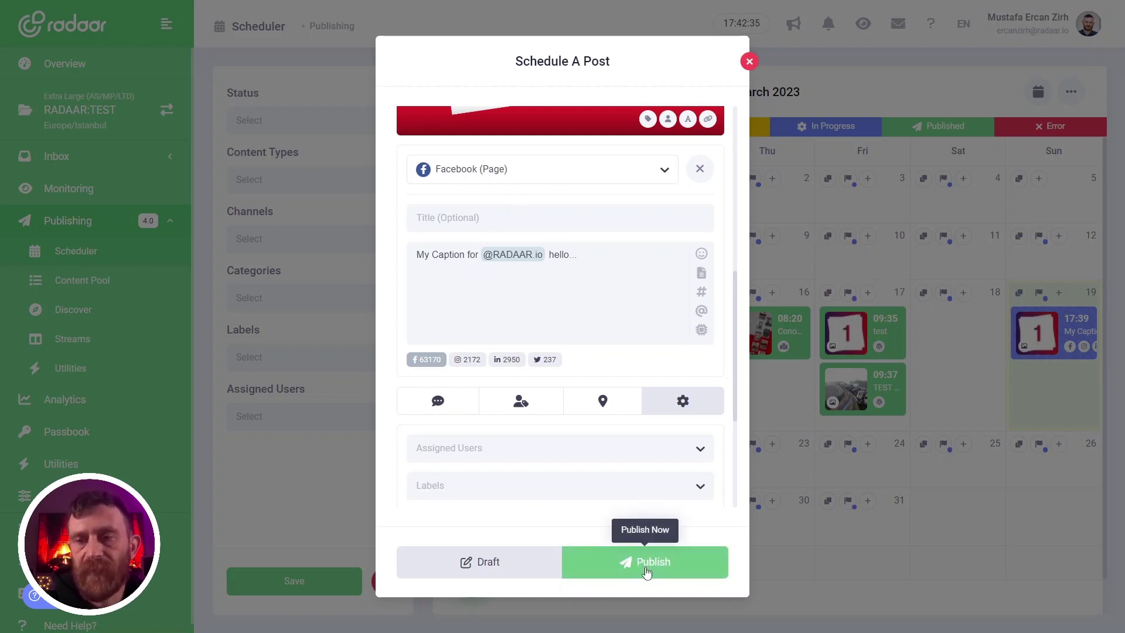
{"action": "left_click", "coordinate": [647, 572]}
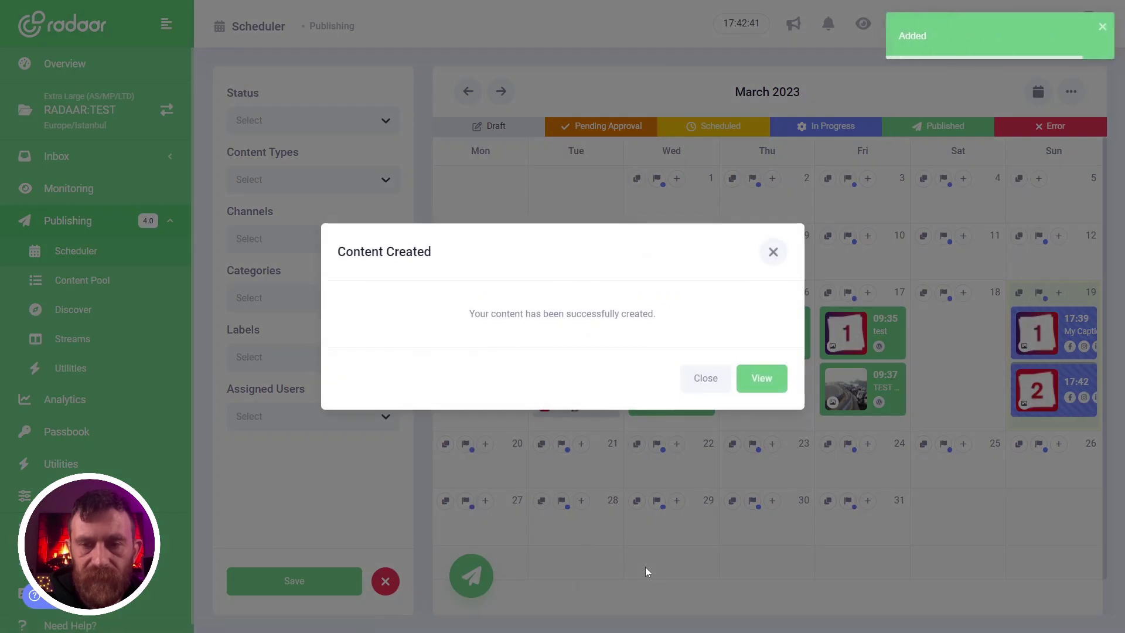
- Dismiss the confirmation, open the 17:39 post's details, and view its live Facebook publication
{"action": "left_click", "coordinate": [706, 380]}
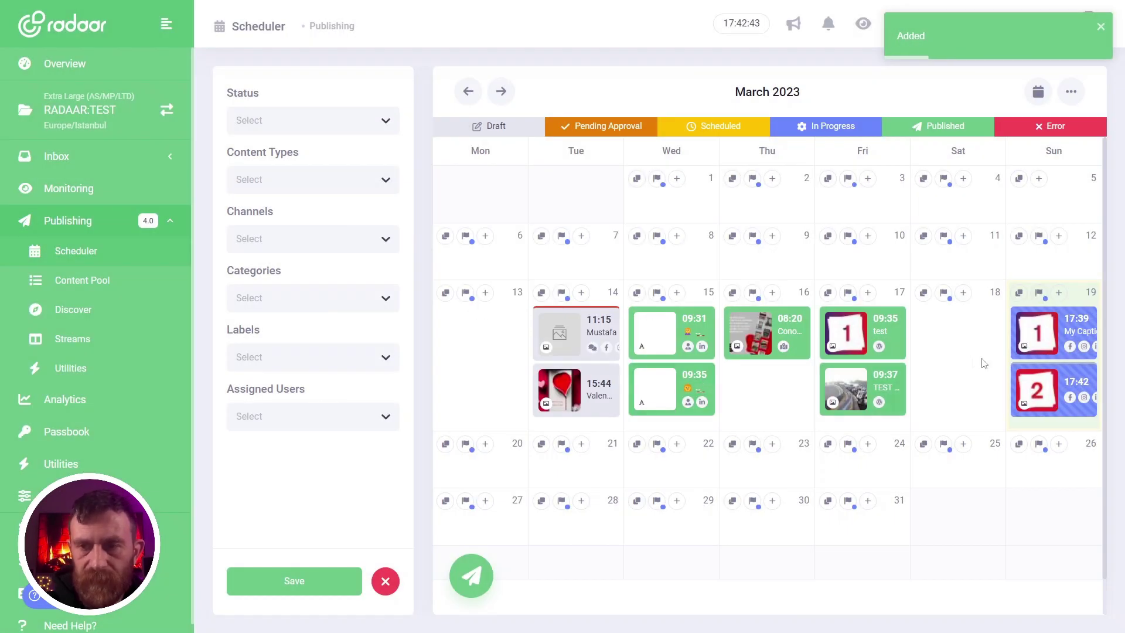
{"action": "left_click", "coordinate": [1048, 340]}
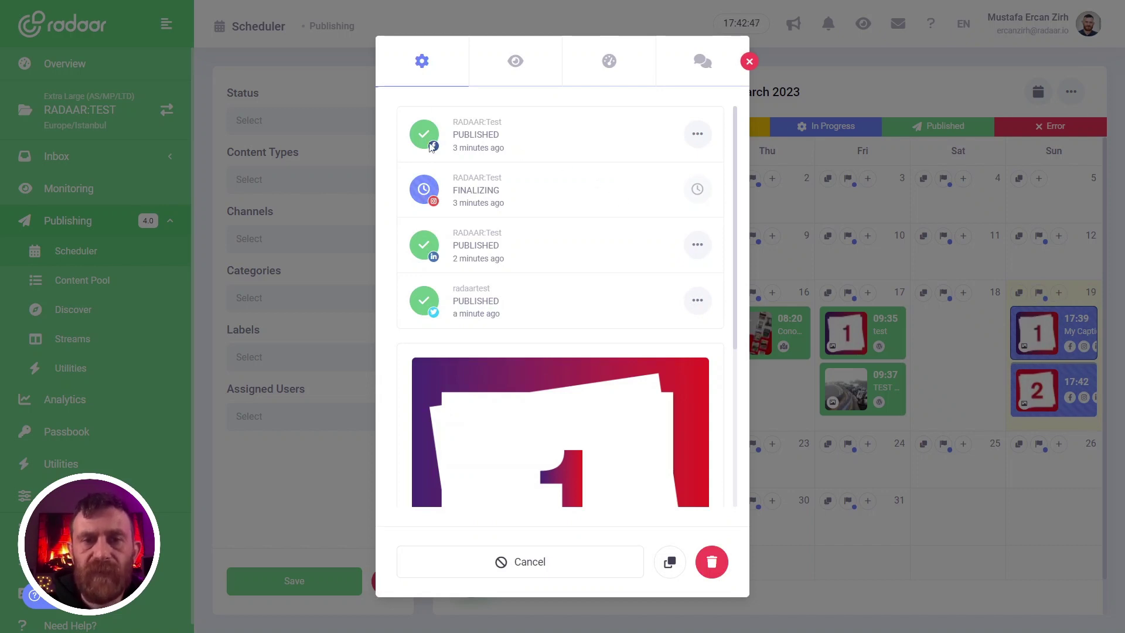
{"action": "left_click", "coordinate": [697, 146]}
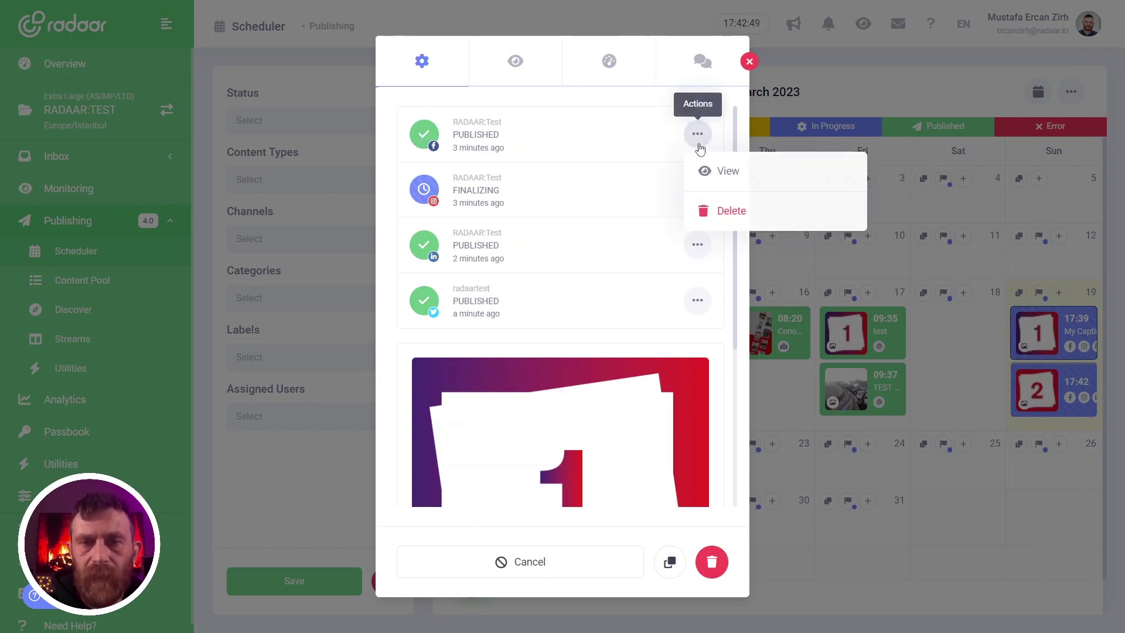
{"action": "left_click", "coordinate": [722, 176]}
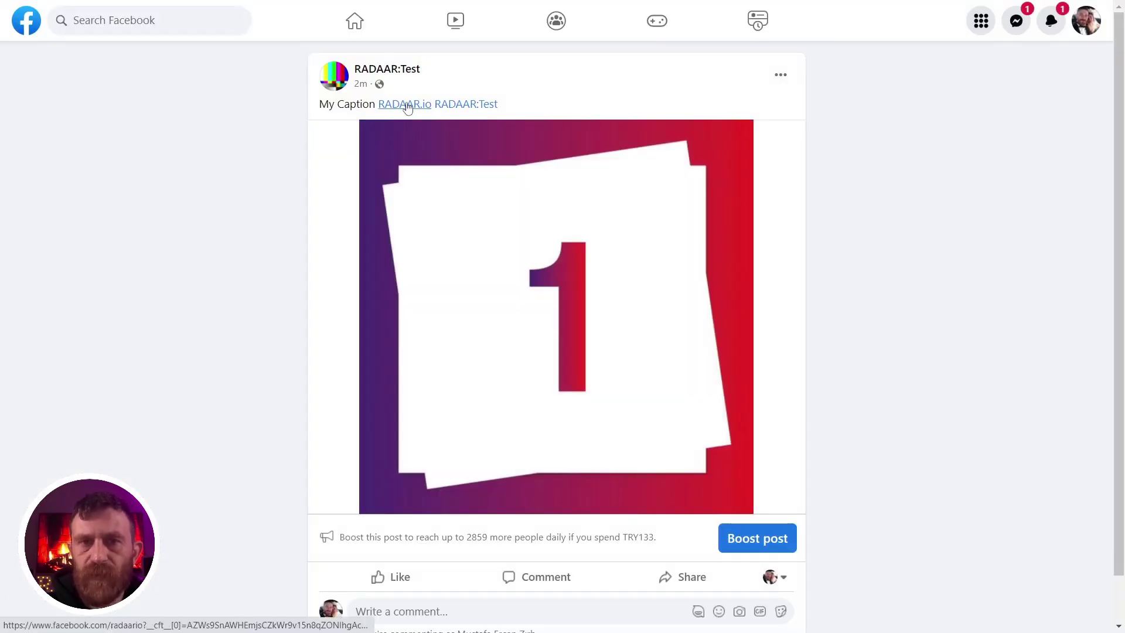
- Check the RADAAR.io and RADAAR:Test tags on the Facebook post, then return to the LinkedIn row's actions
{"action": "mouse_move", "coordinate": [462, 113]}
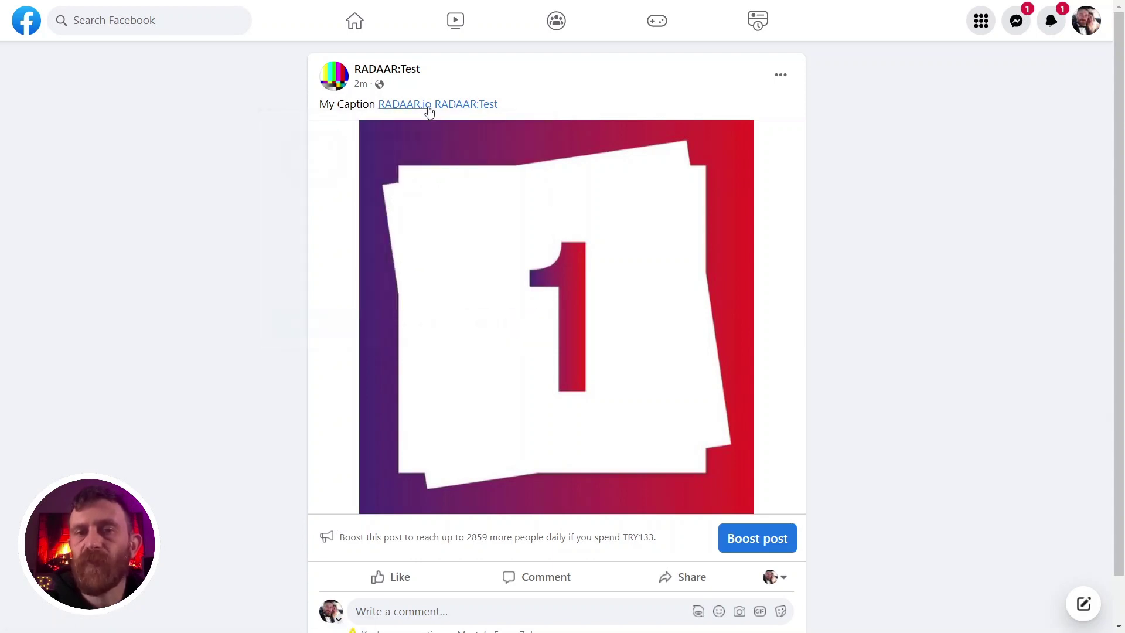
{"action": "mouse_move", "coordinate": [422, 109]}
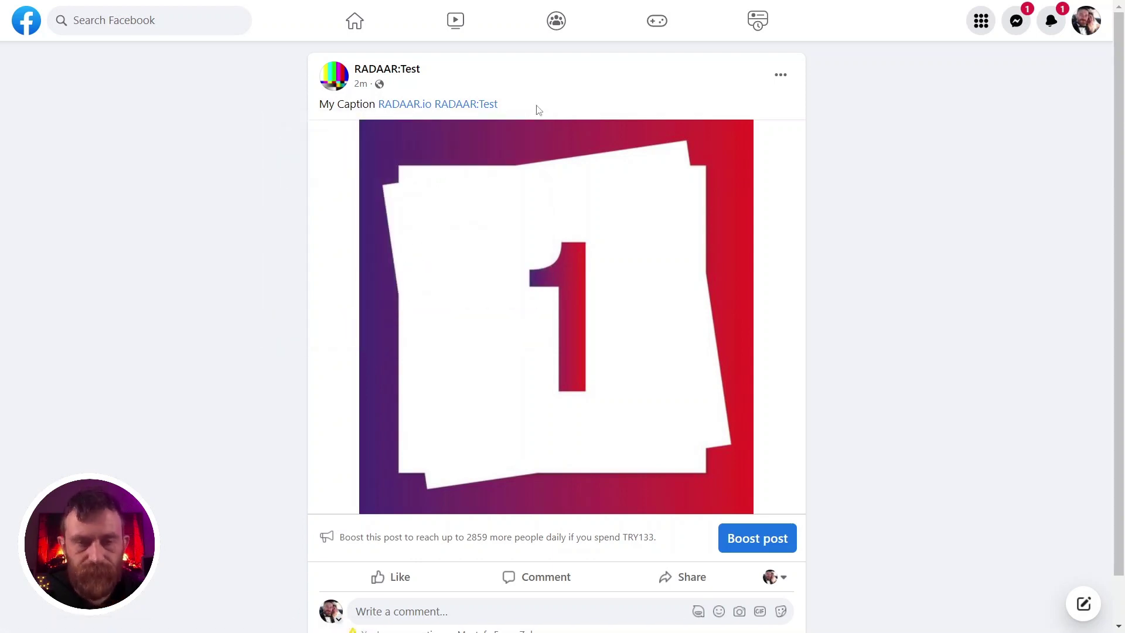
{"action": "key", "text": "ctrl+w"}
{"action": "left_click", "coordinate": [699, 246]}
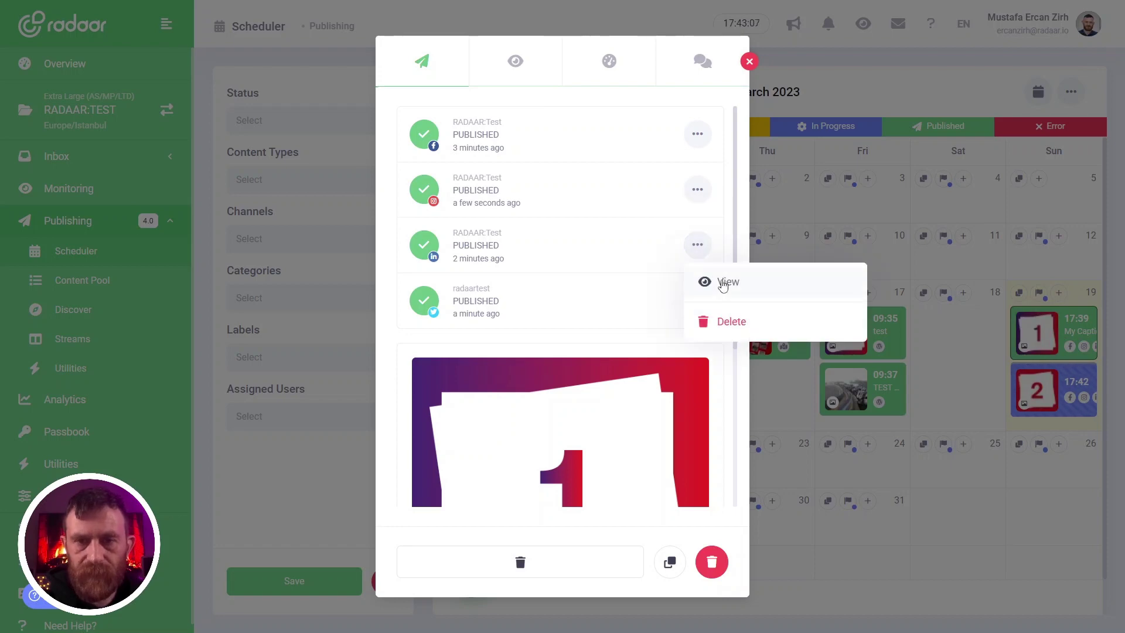
- View the live LinkedIn post 'My Caption RADAAR', then bring up the Twitter row's actions
{"action": "left_click", "coordinate": [723, 283]}
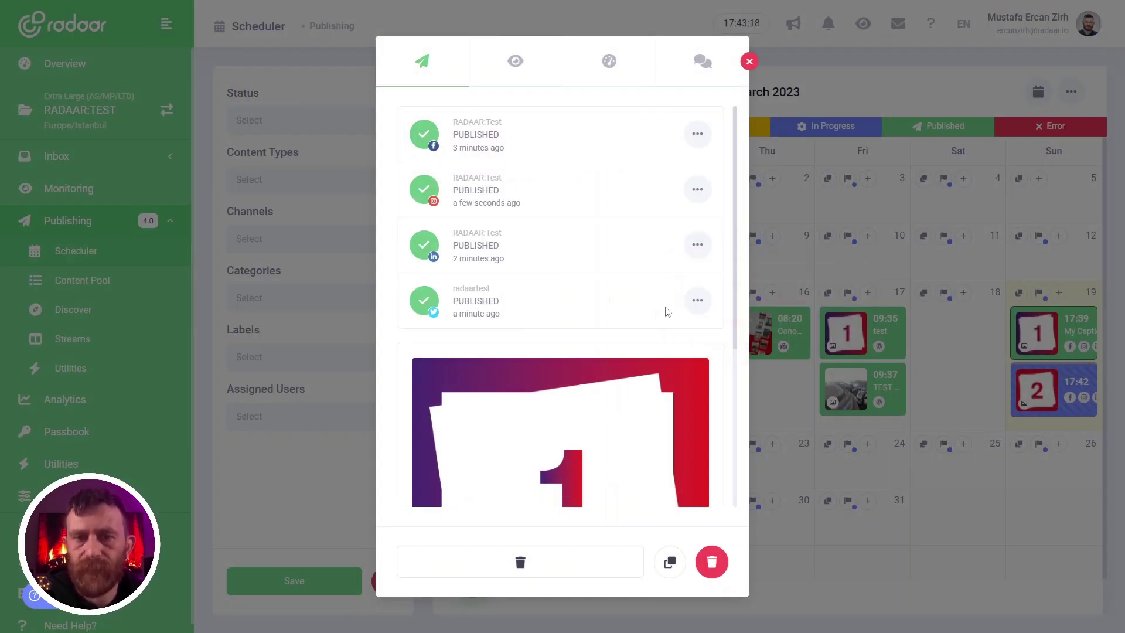
{"action": "left_click", "coordinate": [697, 300]}
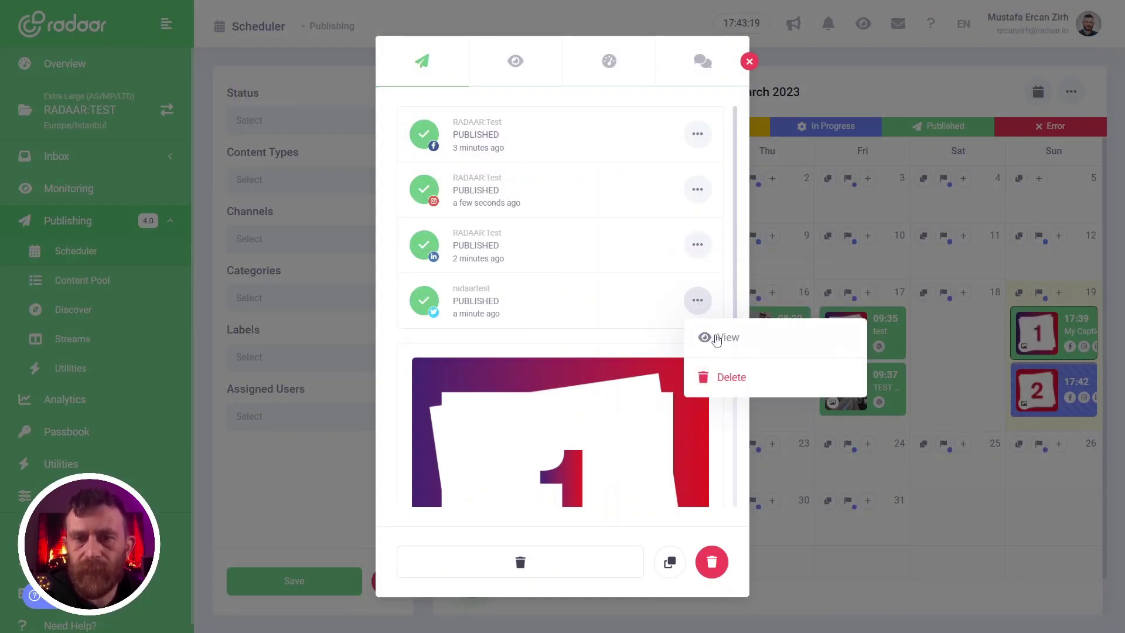
{"action": "left_click", "coordinate": [715, 336]}
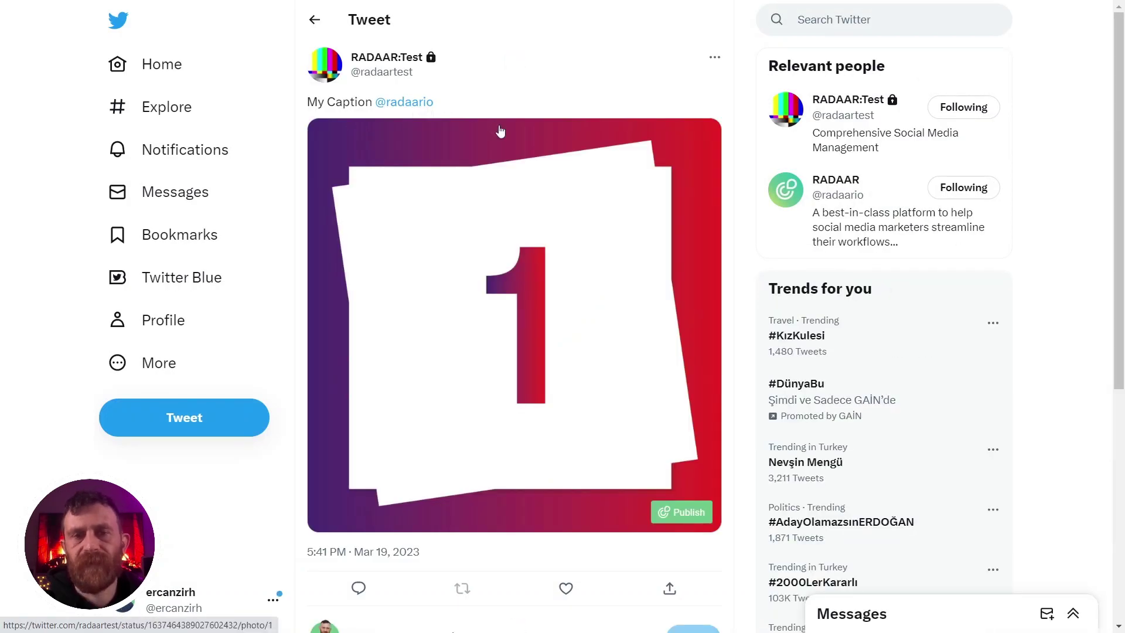
{"action": "key", "text": "ctrl+w"}
{"action": "left_click", "coordinate": [705, 198]}
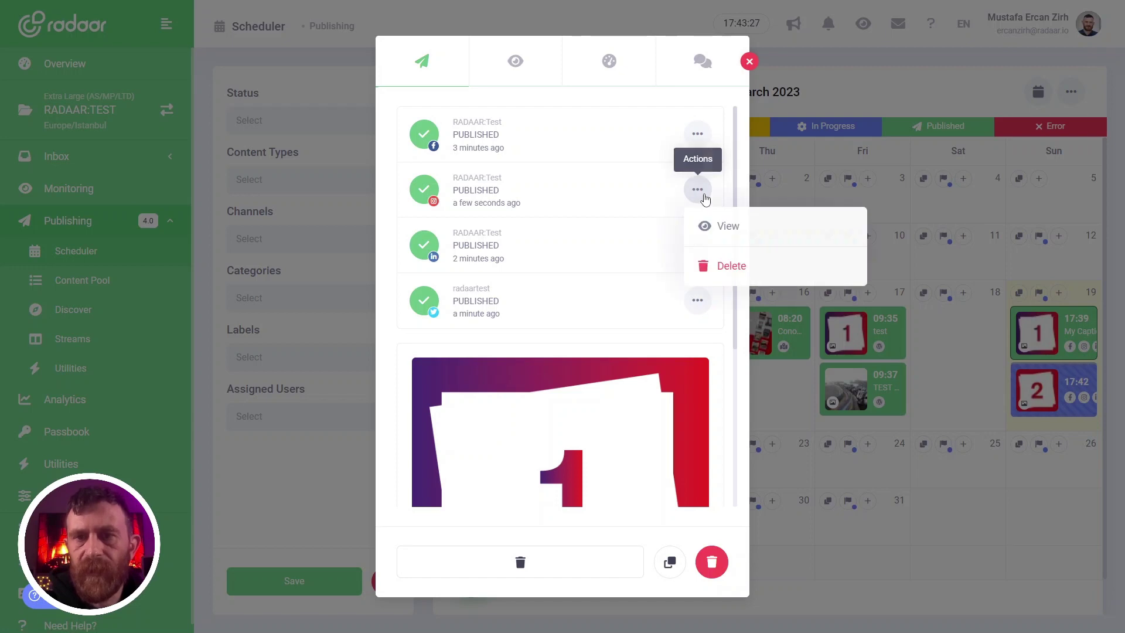
- View the live Instagram post and reveal the radaario and radaartest tags on its image
{"action": "left_click", "coordinate": [726, 229]}
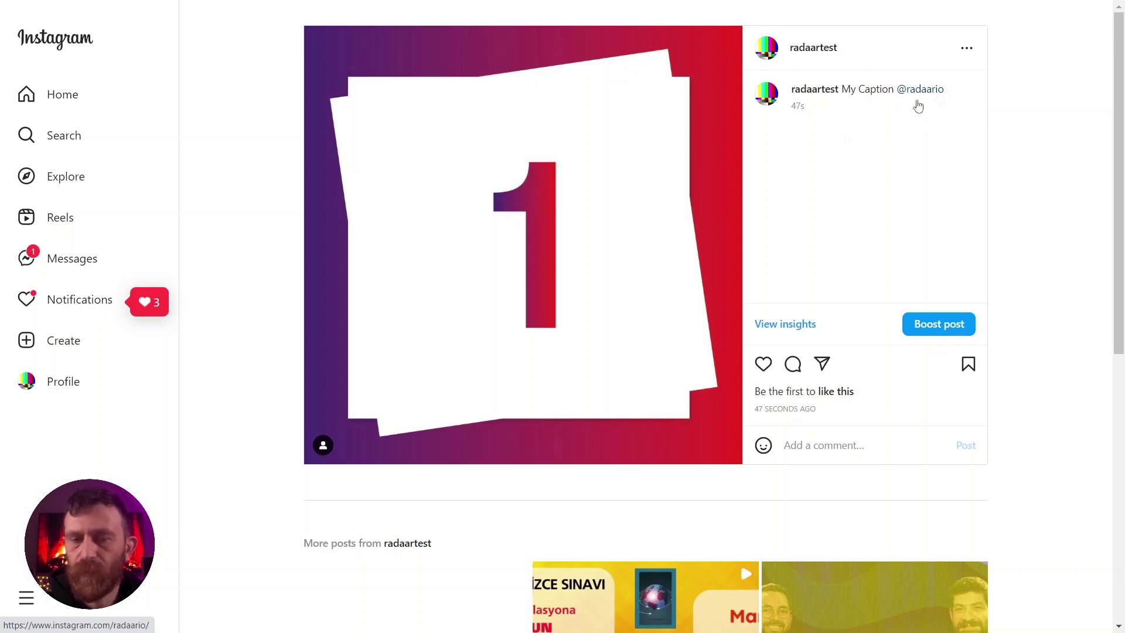
{"action": "left_click", "coordinate": [323, 447]}
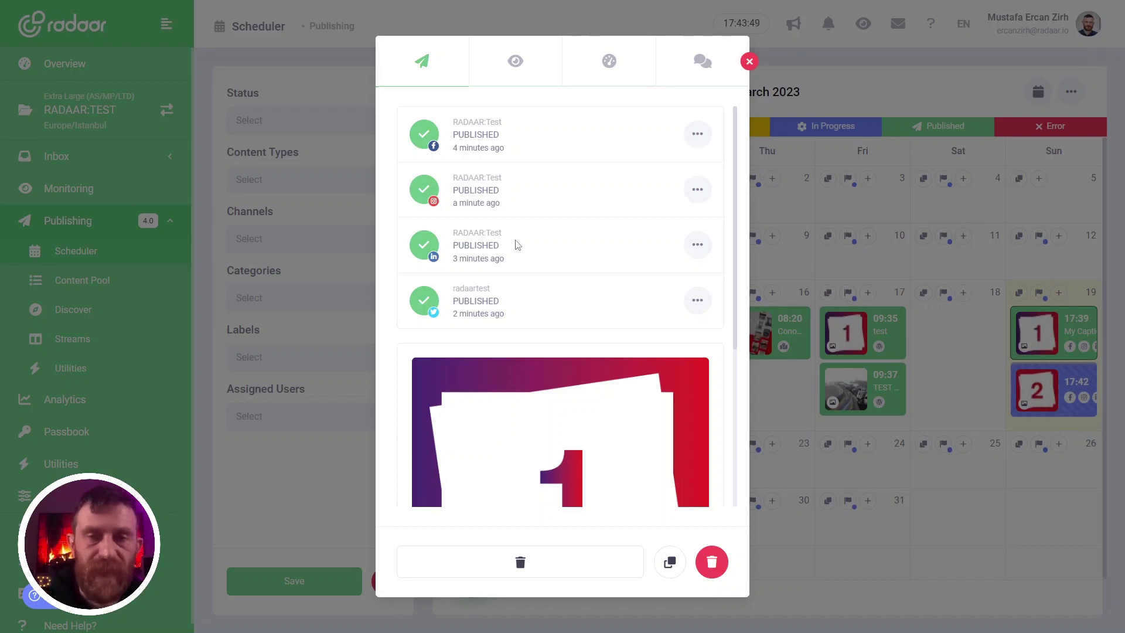
{"action": "scroll", "coordinate": [593, 296], "scroll_direction": "down", "scroll_amount": 4}
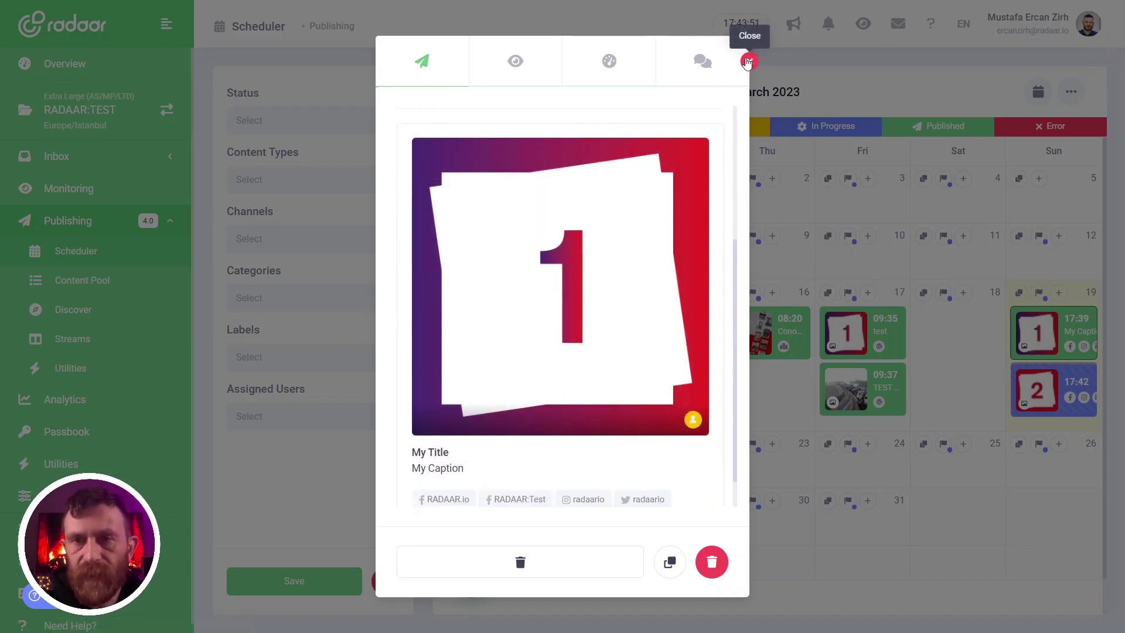
- Close the first post's details and view the 17:42 second post live on Facebook
{"action": "left_click", "coordinate": [996, 256]}
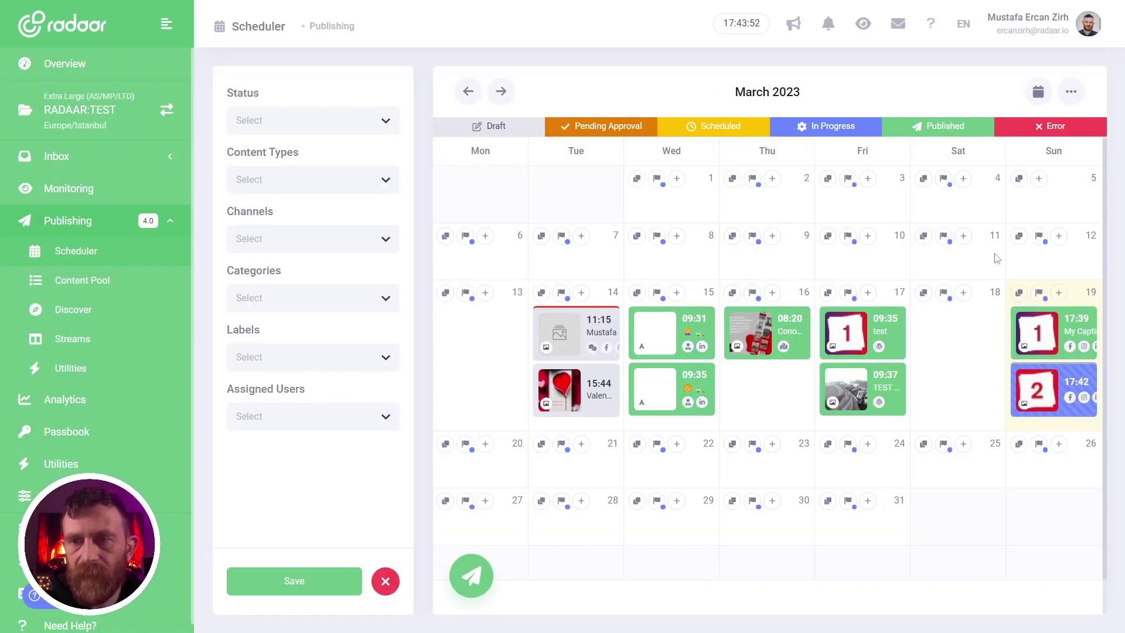
{"action": "left_click", "coordinate": [1075, 388]}
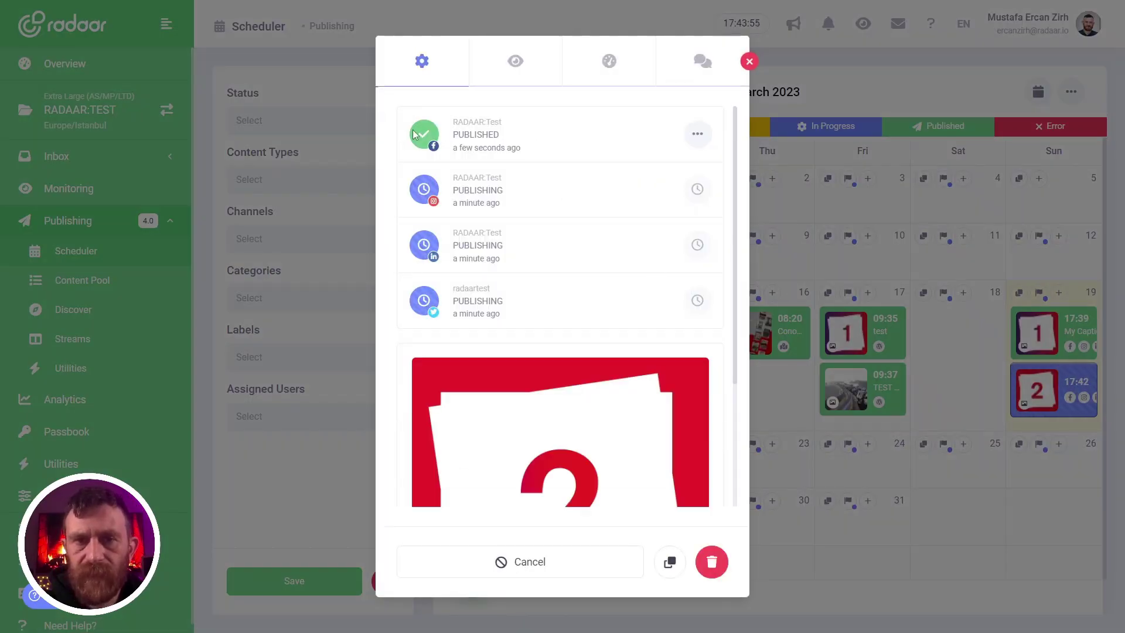
{"action": "left_click", "coordinate": [697, 135]}
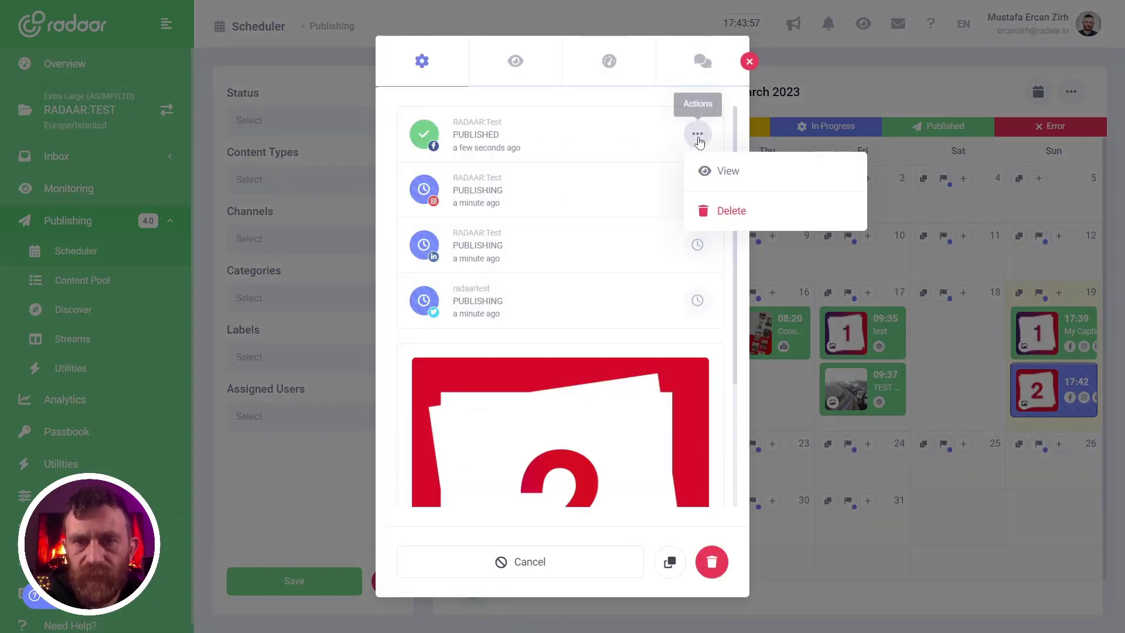
{"action": "left_click", "coordinate": [724, 170]}
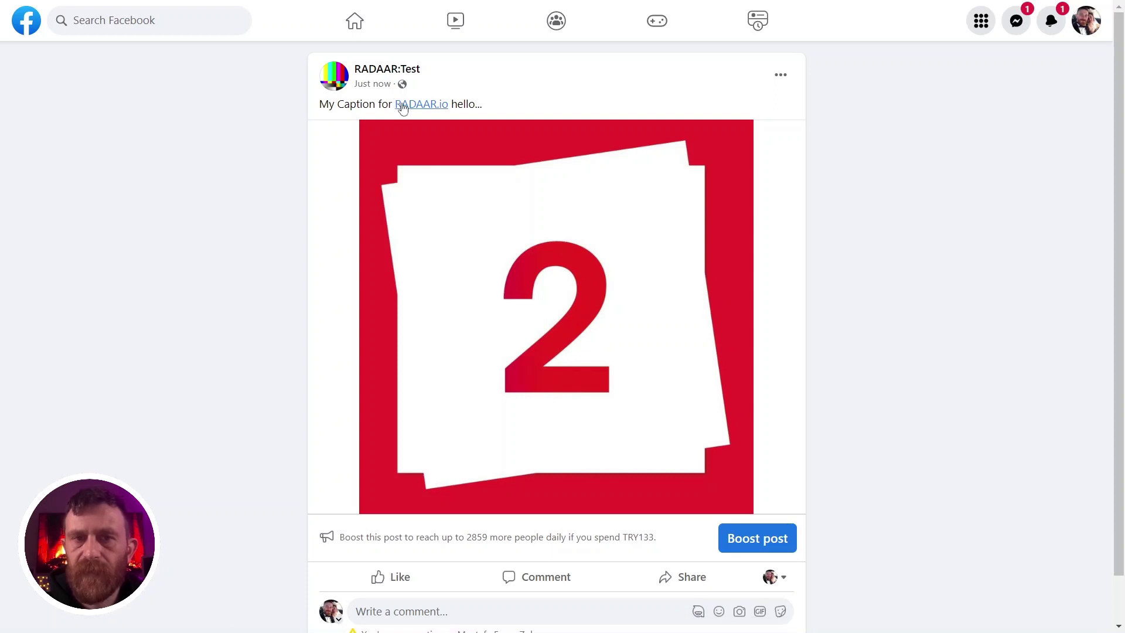
- Select the second Facebook post's caption to check the RADAAR.io tag, then return to RADAAR
{"action": "mouse_move", "coordinate": [403, 111]}
{"action": "left_click_drag", "start_coordinate": [328, 106], "coordinate": [476, 107]}
{"action": "left_click", "coordinate": [508, 108]}
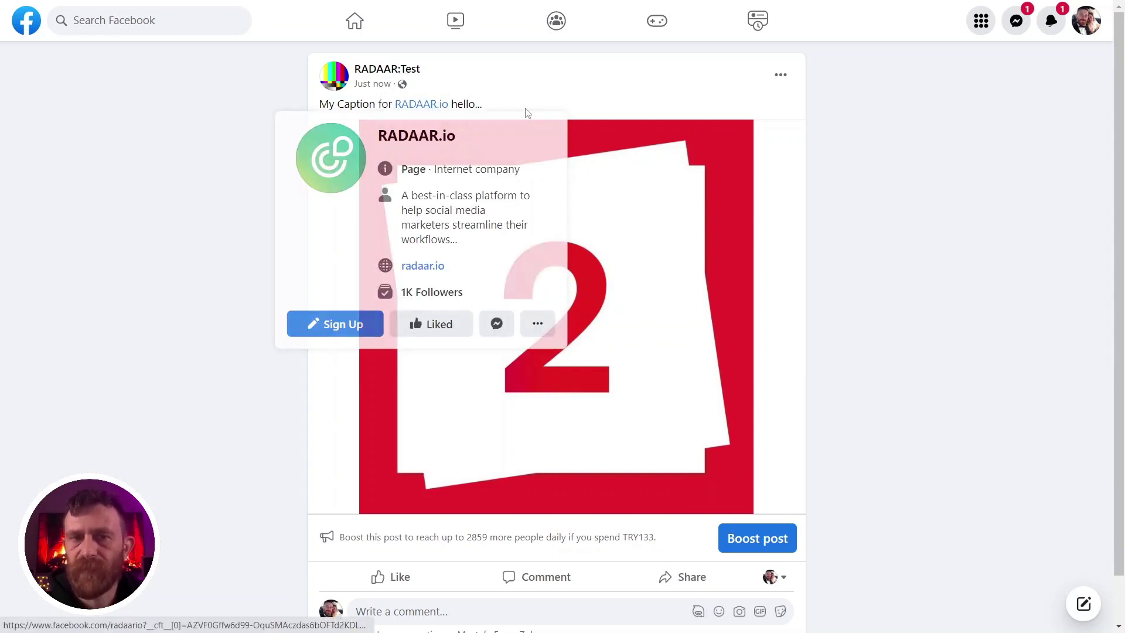
{"action": "key", "text": "ctrl+w"}
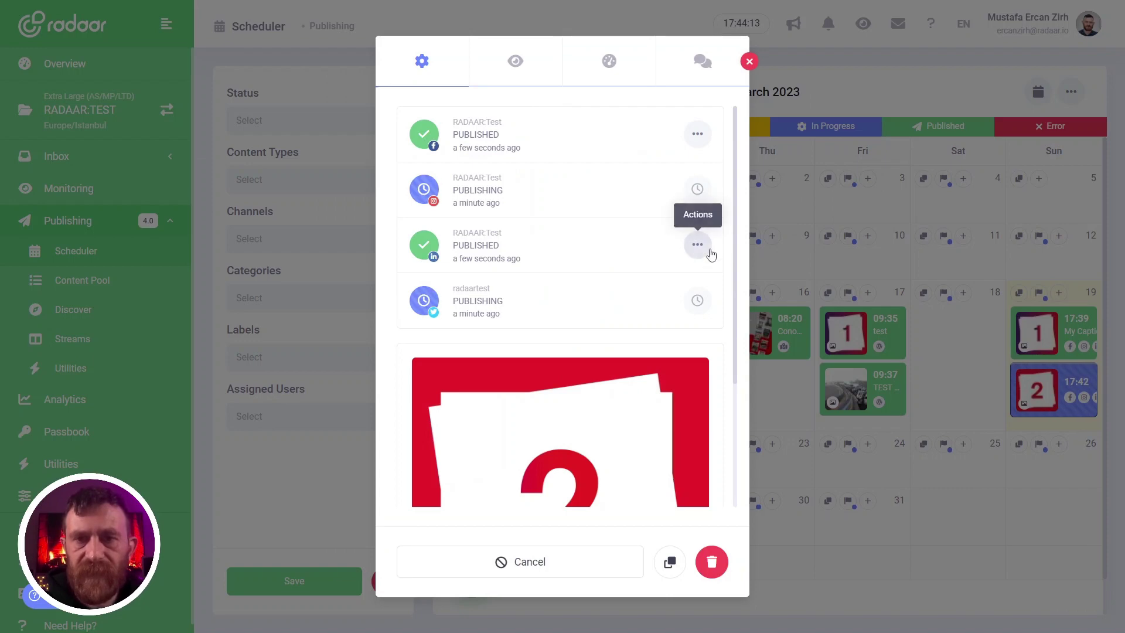
- View the second post live on the RADAAR:Test LinkedIn page, then close that tab to return to RADAAR
{"action": "left_click", "coordinate": [705, 251]}
{"action": "left_click", "coordinate": [721, 287]}
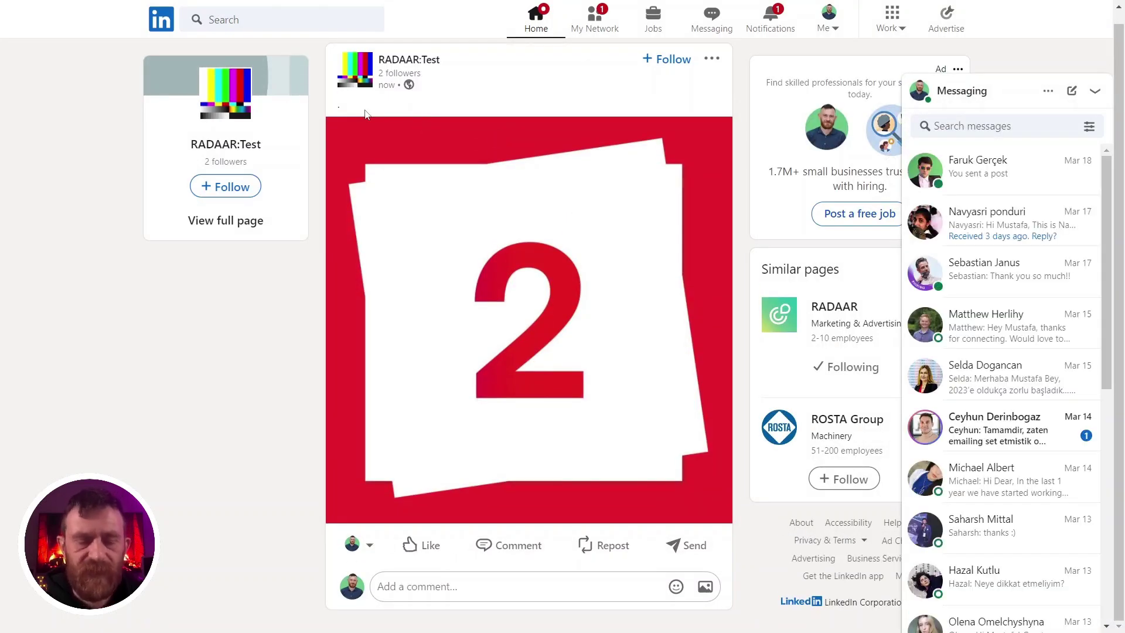
{"action": "key", "text": "ctrl+w"}
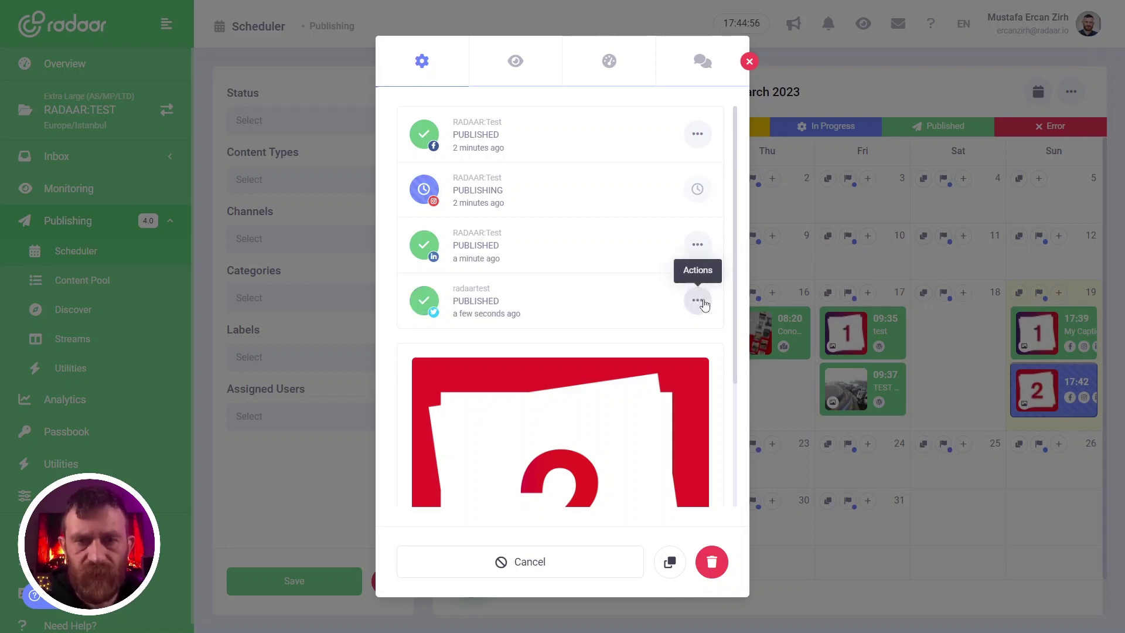
{"action": "left_click", "coordinate": [697, 300]}
{"action": "left_click", "coordinate": [717, 337]}
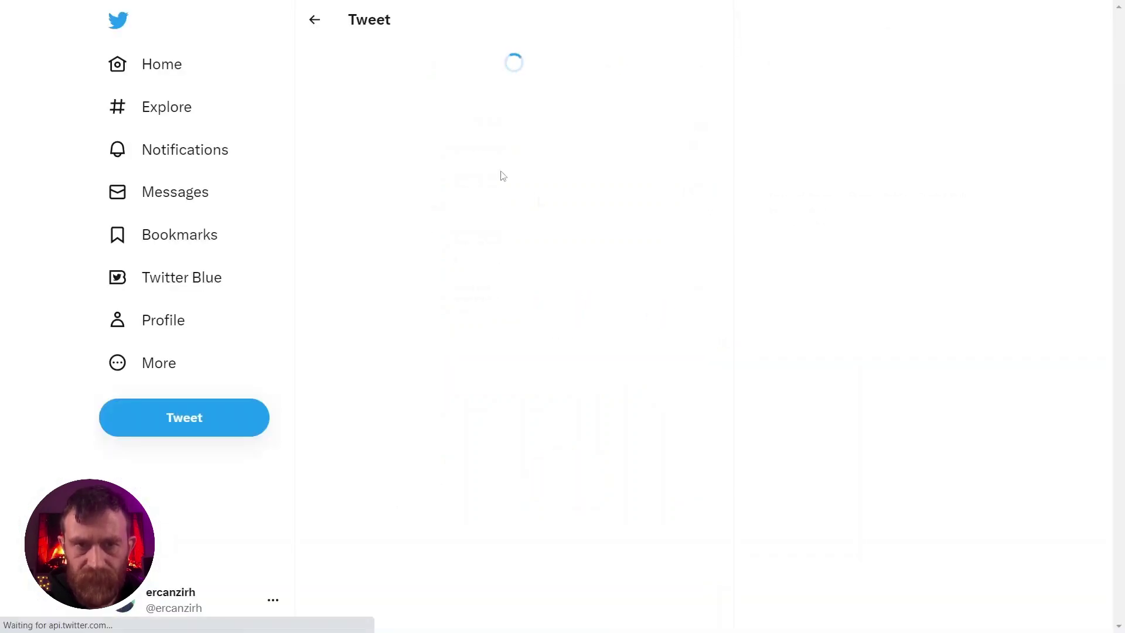
{"action": "left_click_drag", "start_coordinate": [326, 104], "coordinate": [550, 105]}
{"action": "left_click", "coordinate": [571, 106]}
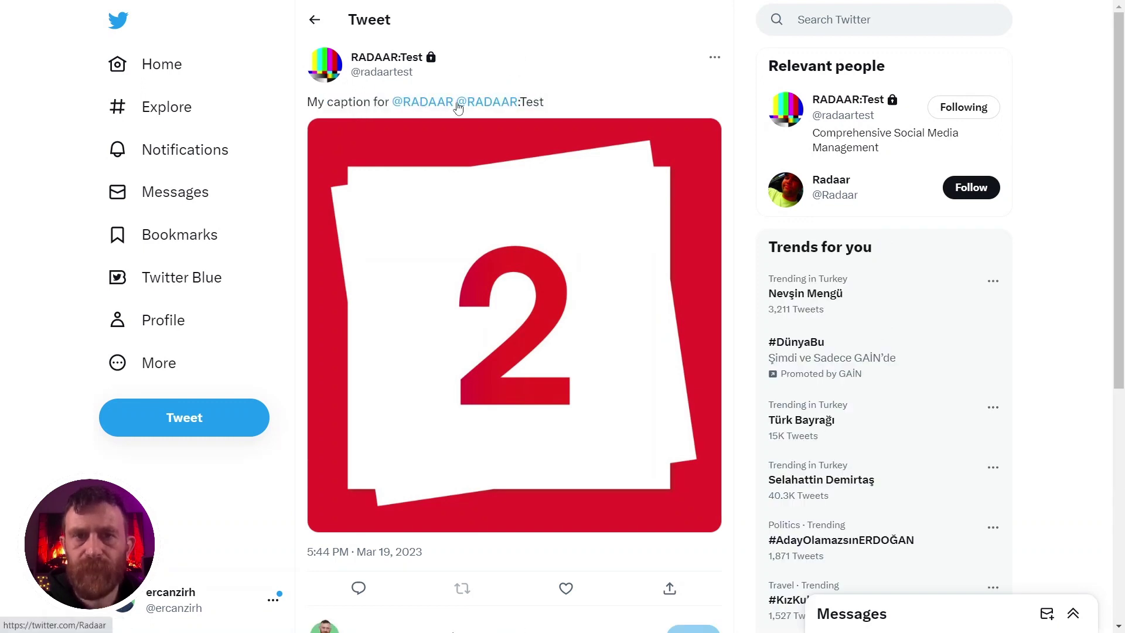